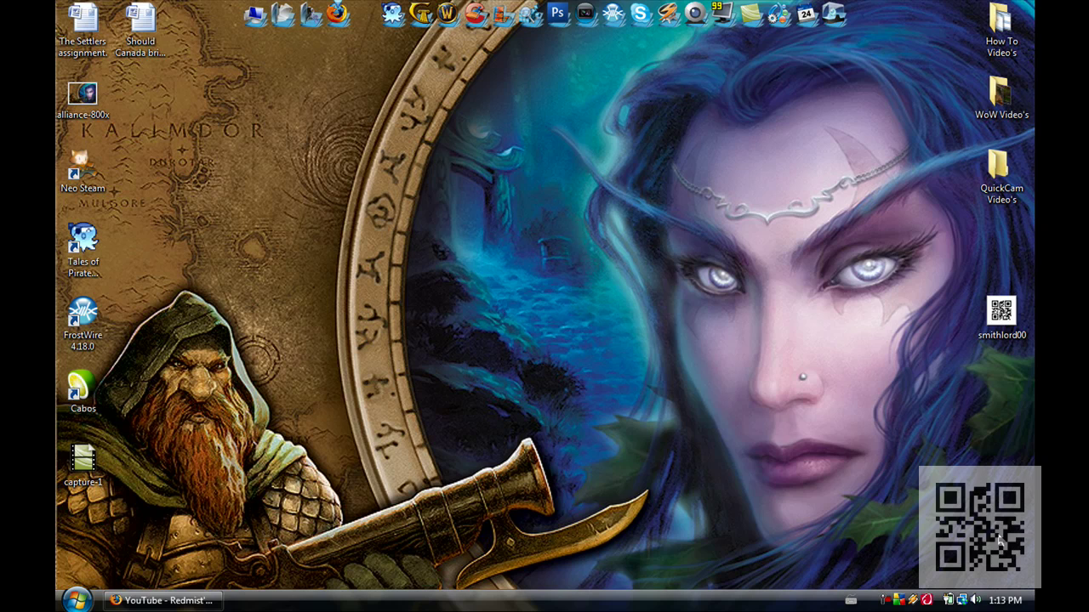
Step: Drag the Cabos shortcut from the left icon column to the centre of the desktop
mouse_move(82, 391)
mouse_down()
mouse_move(522, 309)
mouse_move(543, 315)
mouse_up()
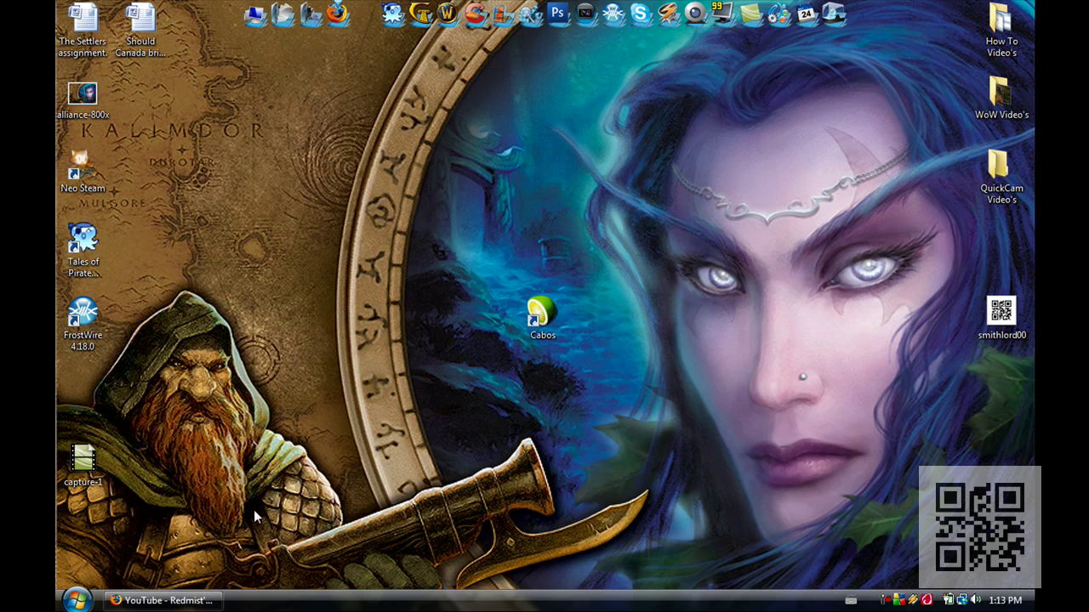
Step: Restore Firefox and load the iGoogle home page in a new tab
click(161, 601)
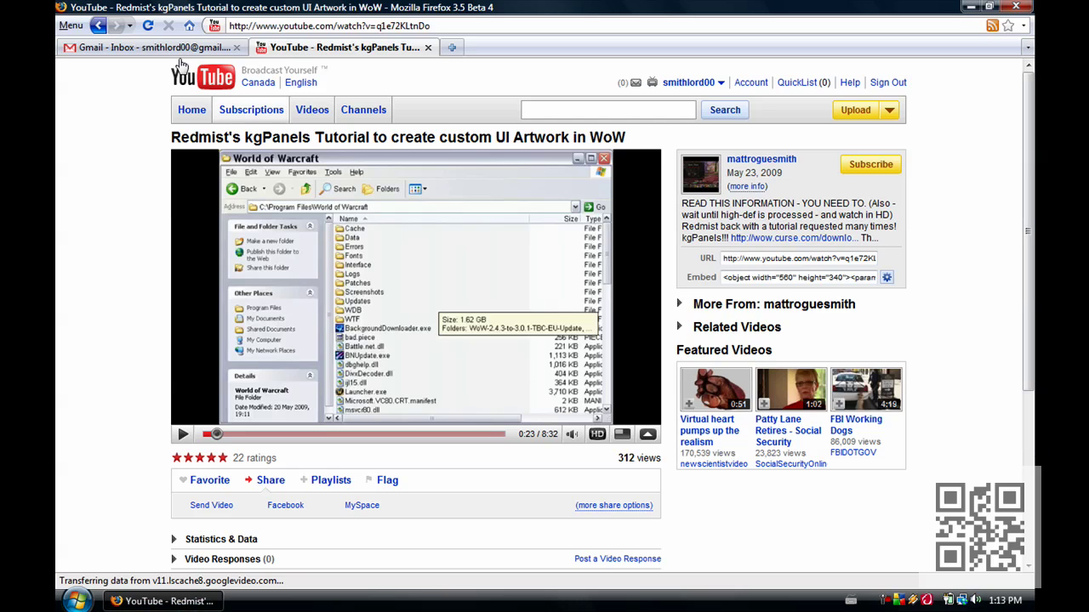
click(451, 47)
click(189, 25)
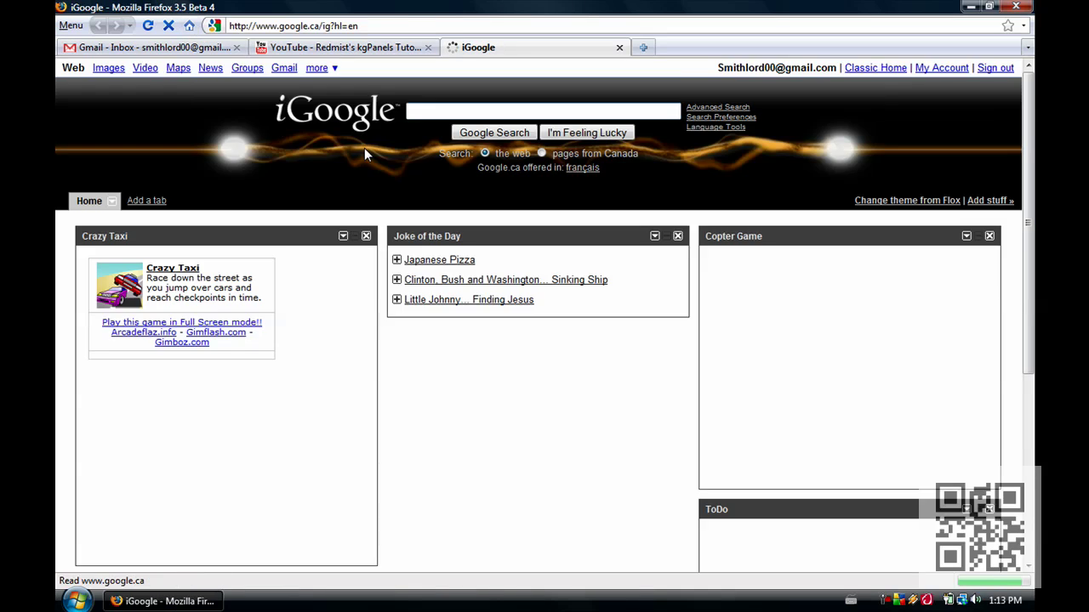
Step: Search Google from iGoogle for 'cabos'
click(449, 112)
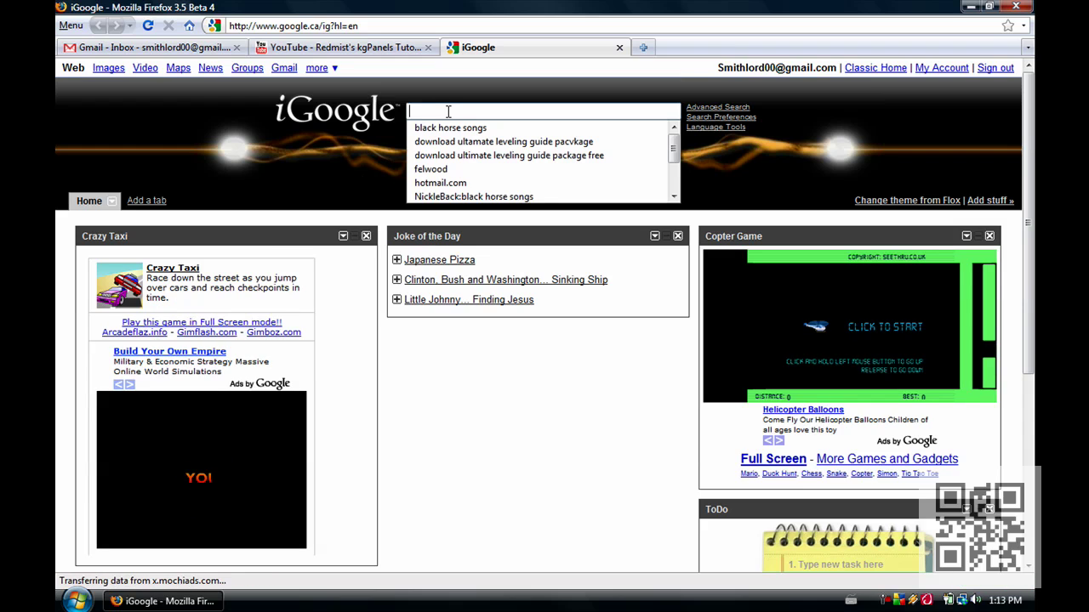
click(388, 135)
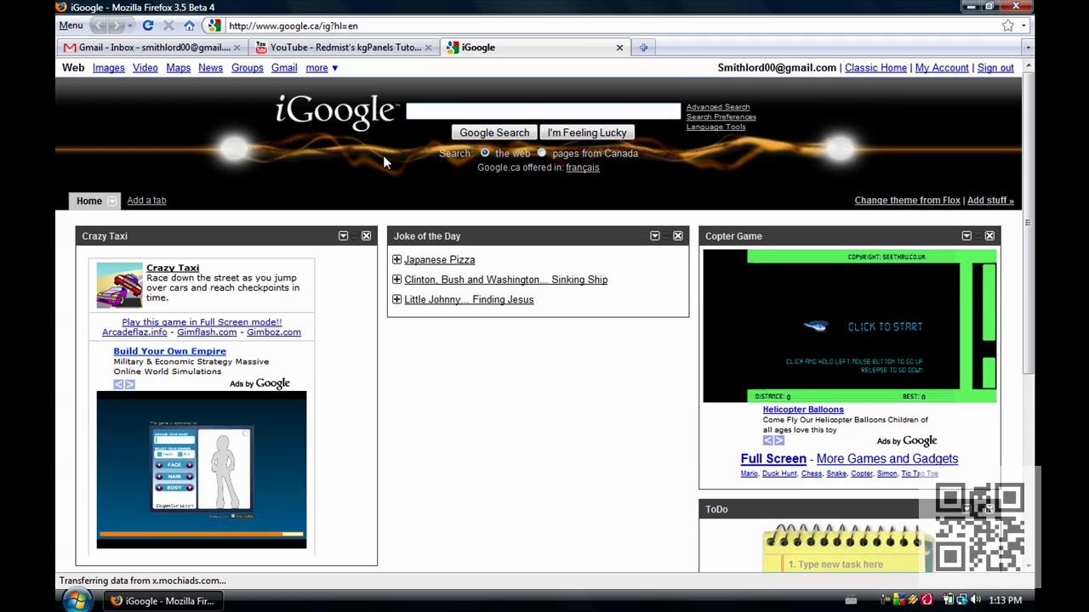
text(cab)
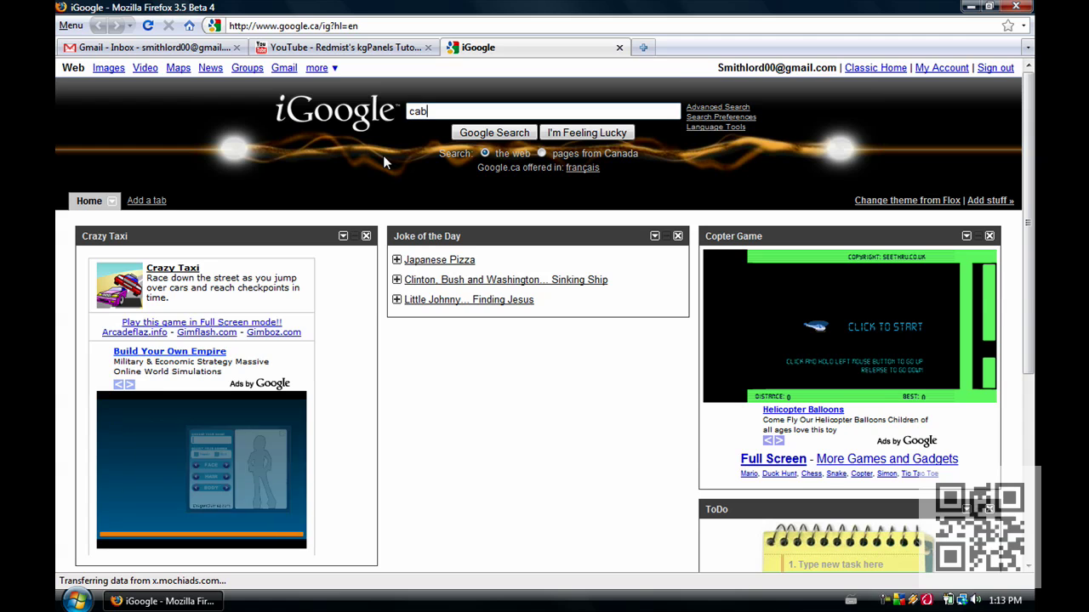
text(os)
key(Return)
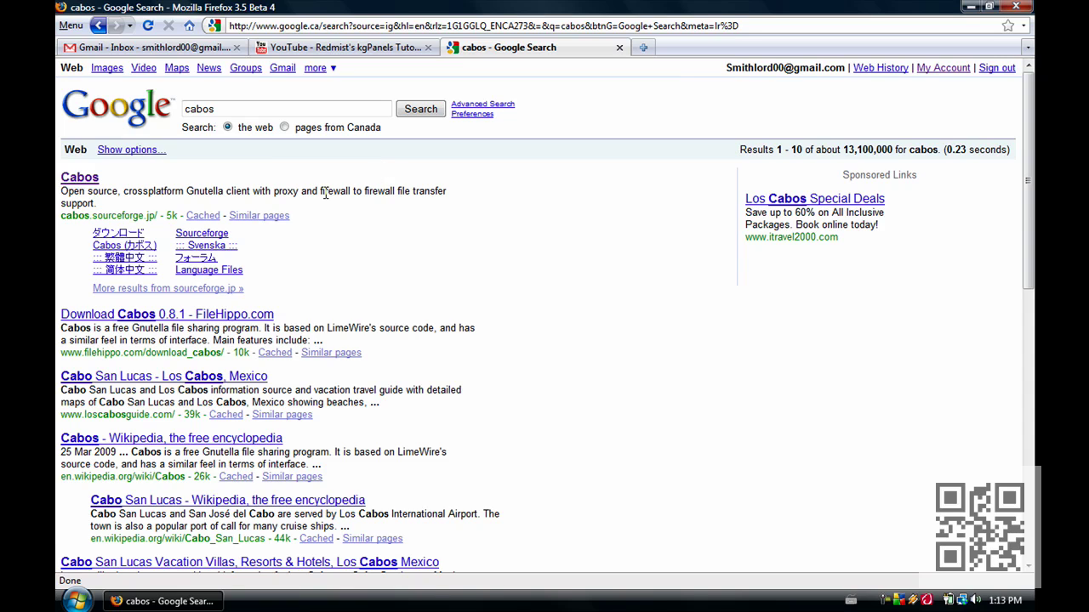
Step: Open the top 'Cabos' result at cabos.sourceforge.jp
click(83, 180)
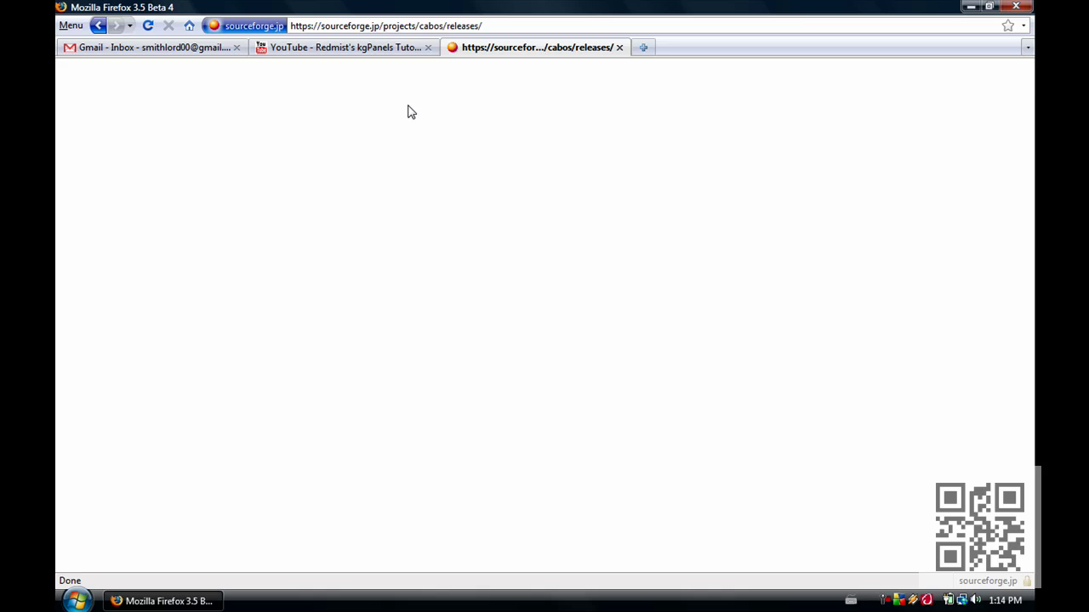
Step: Reload the Cabos releases page and scroll through the 0.8.1 MacOSX and Windows files
click(490, 24)
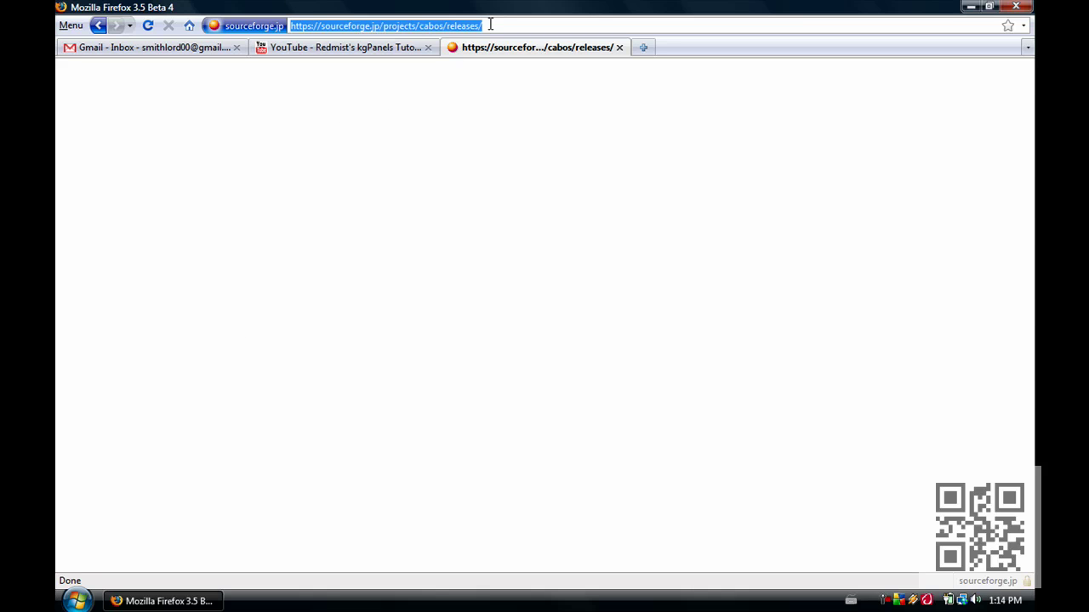
key(Return)
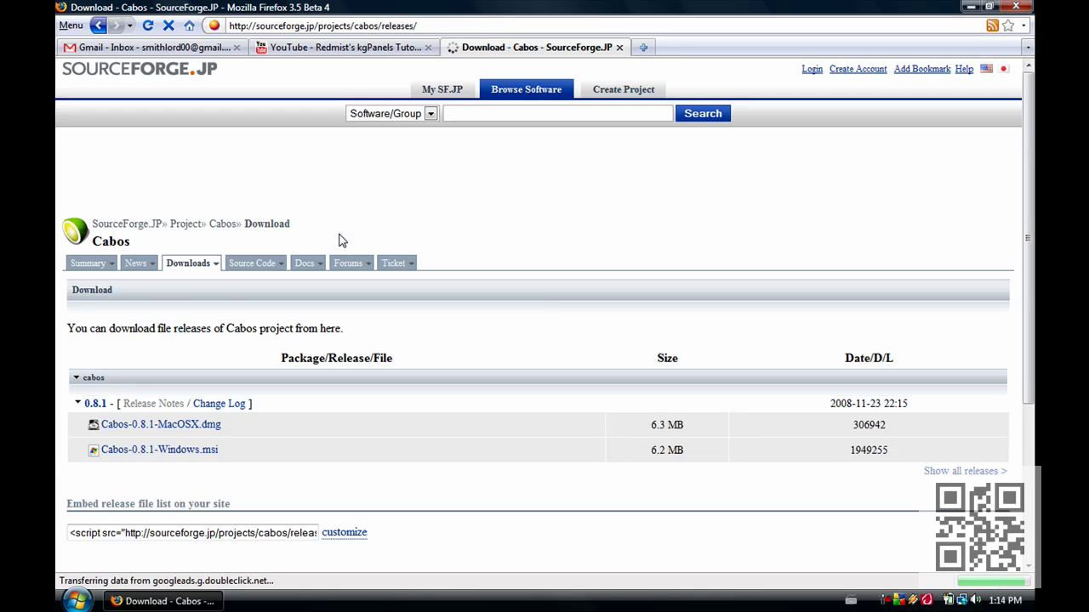
scroll(338, 240, down, 5)
scroll(338, 239, up, 5)
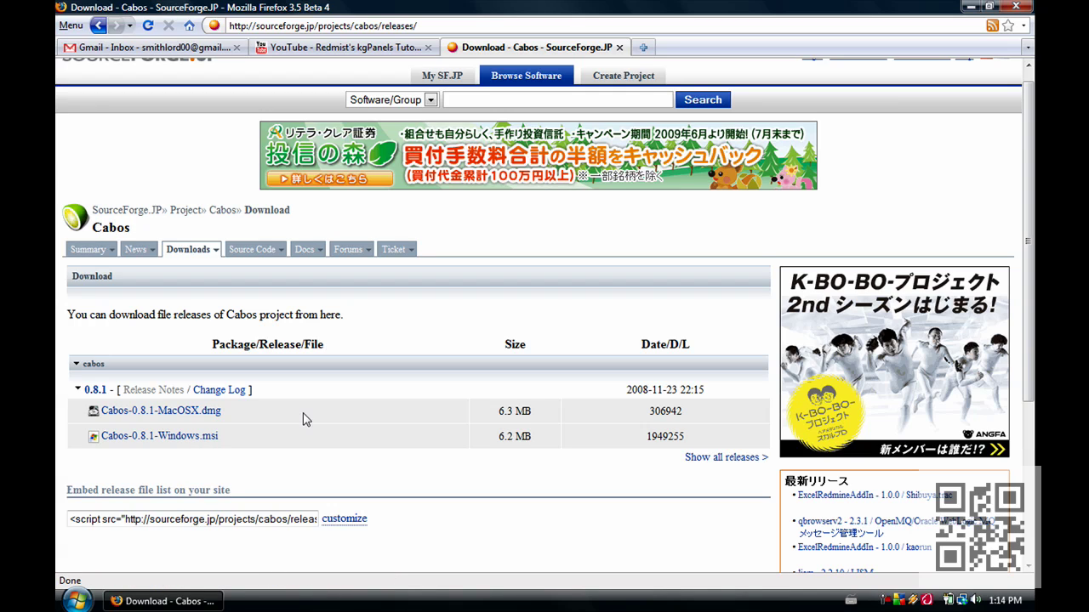
Step: Close the download page, minimize Firefox, and launch Cabos from its shortcut, enlarging its window
click(619, 48)
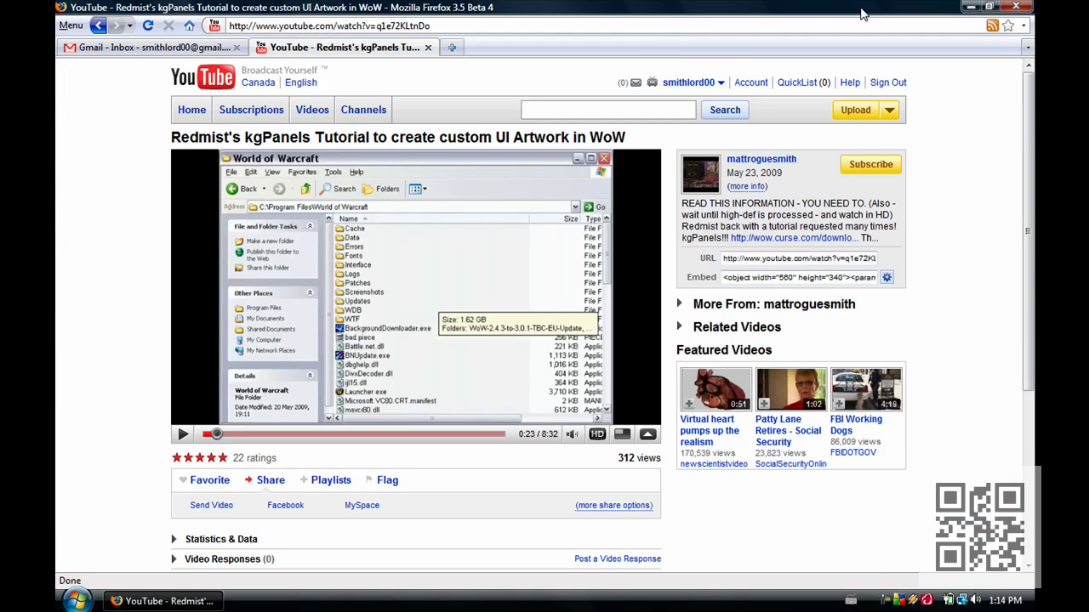
click(970, 7)
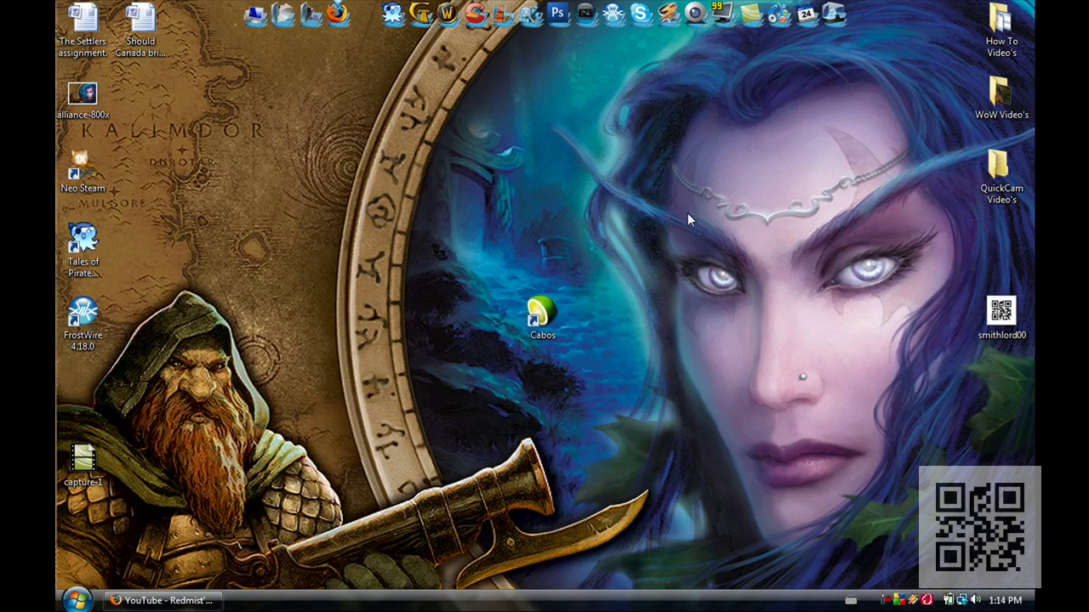
double_click(536, 314)
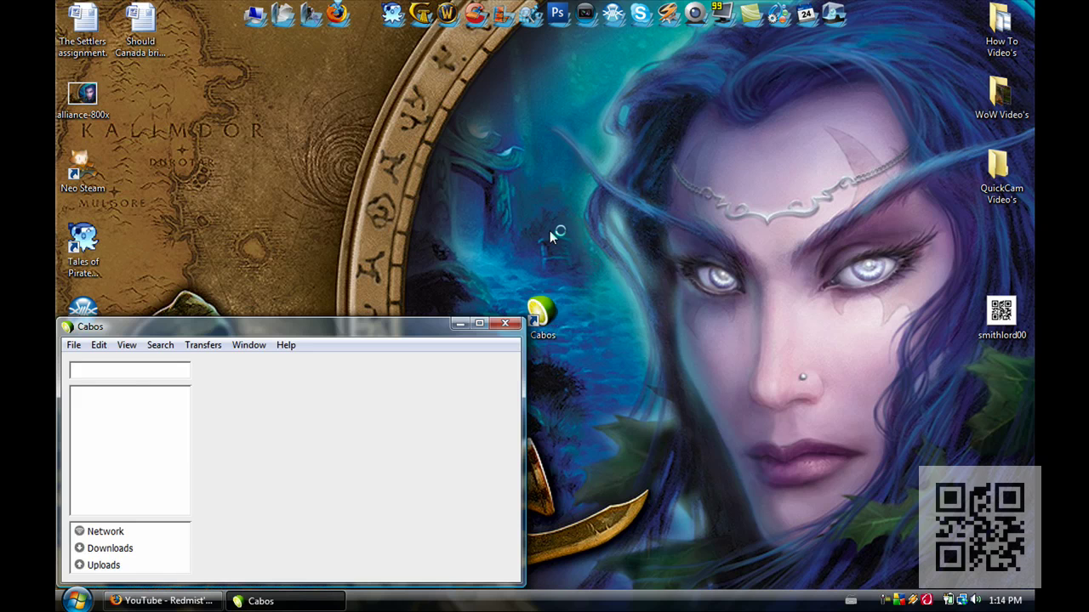
mouse_move(410, 331)
mouse_down()
mouse_move(572, 269)
mouse_move(627, 219)
mouse_up()
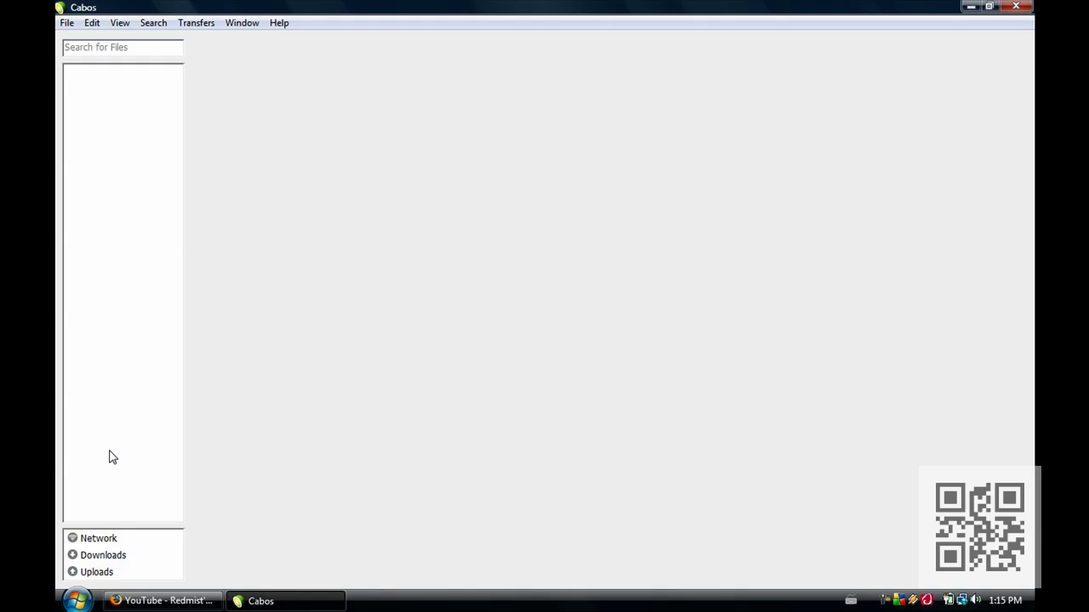
Step: Browse Cabos's Edit, File and Transfers menus, then return to the four-host Network page
click(95, 539)
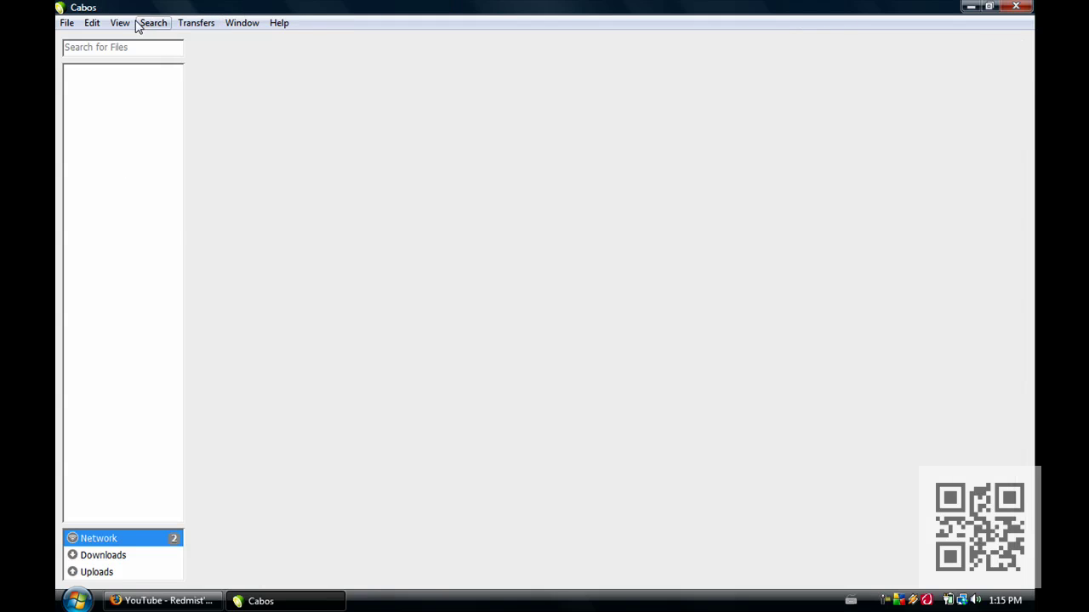
click(93, 23)
mouse_move(65, 26)
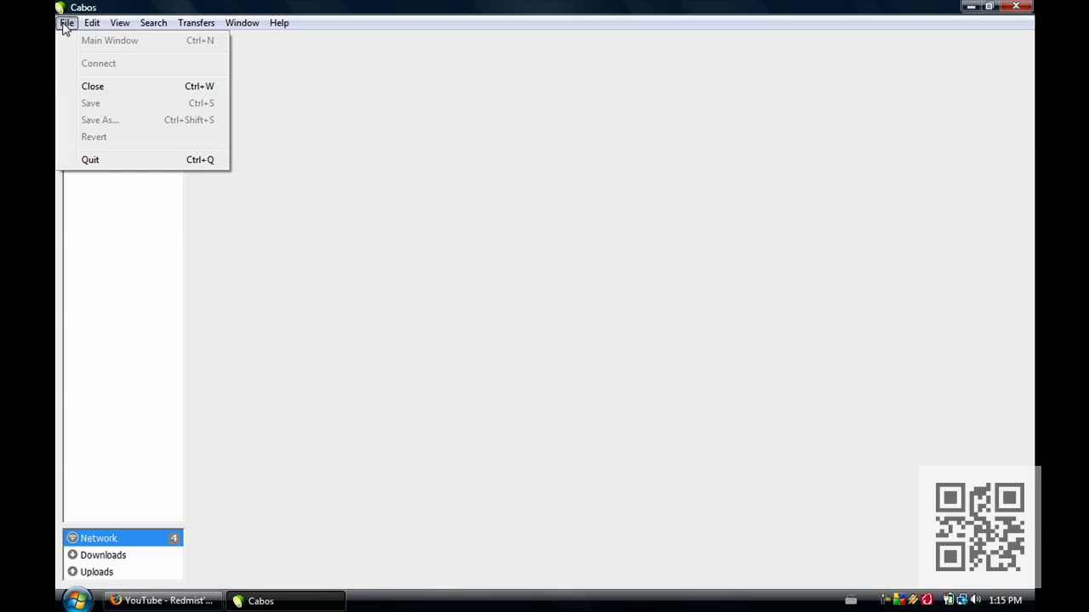
mouse_move(204, 24)
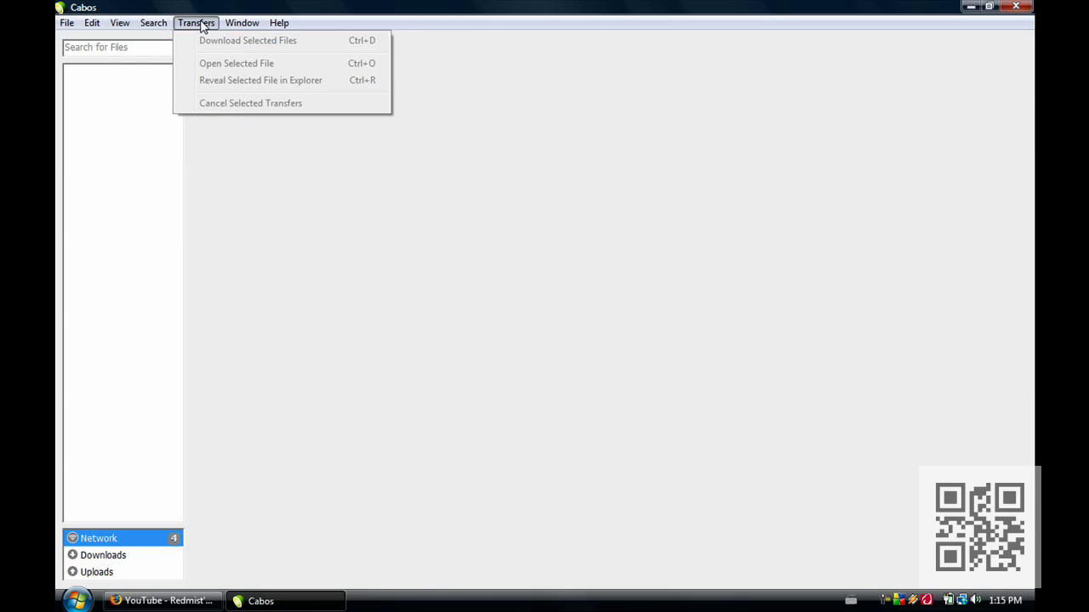
key(Right)
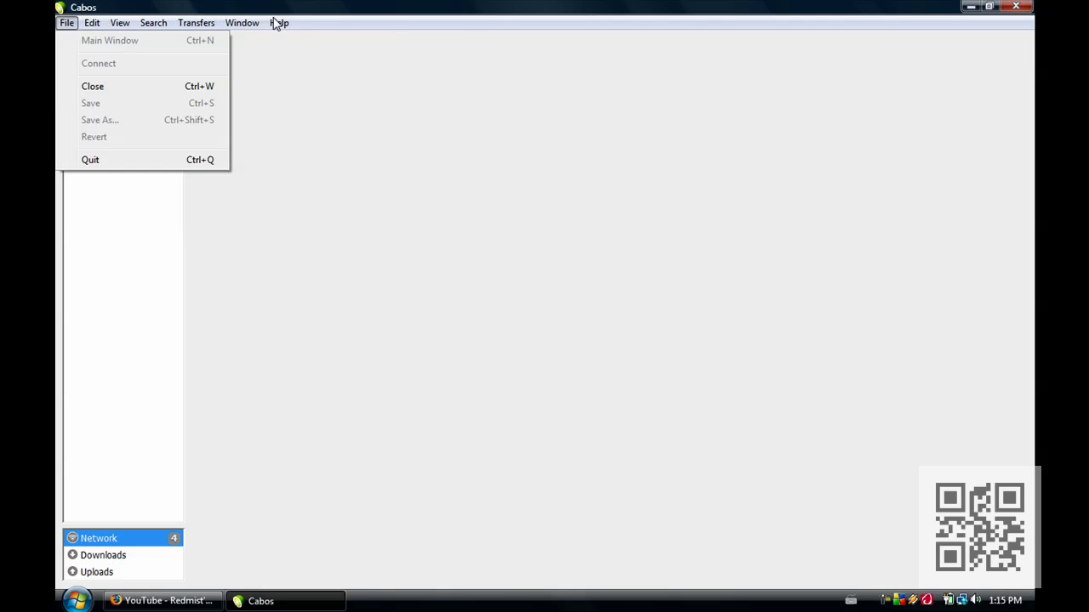
click(80, 23)
click(108, 545)
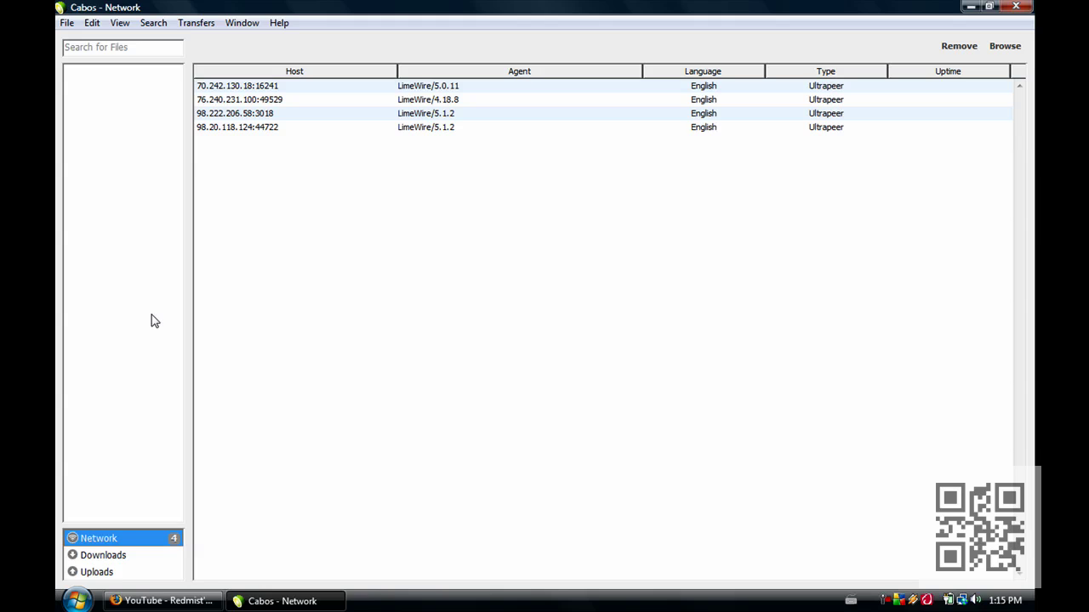
Step: Check the File menu, focus the Search for Files box, and start Winamp from its tray agent
click(67, 22)
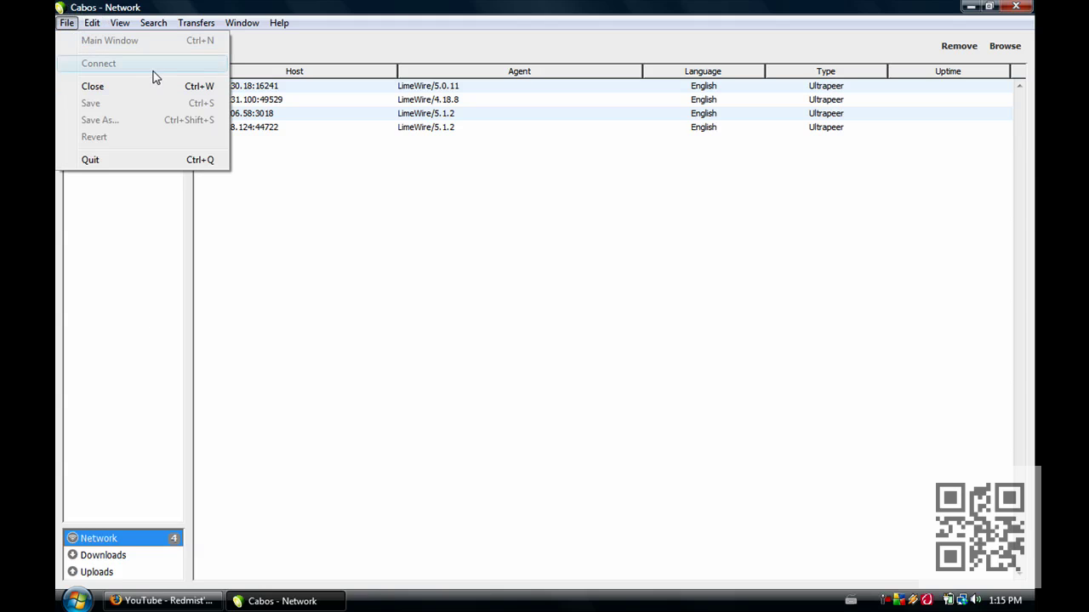
click(228, 302)
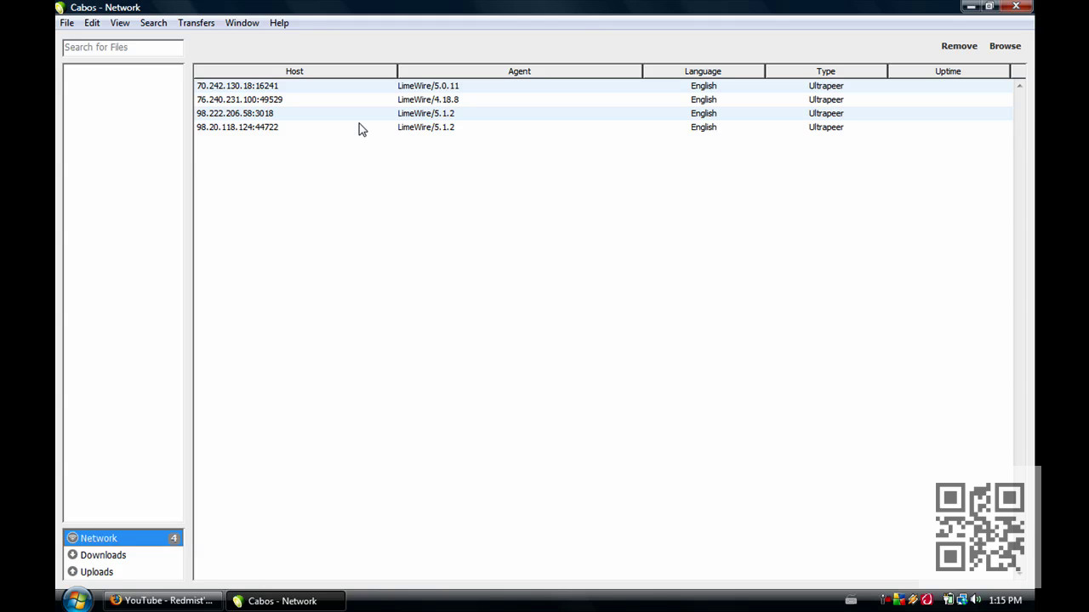
click(149, 51)
click(916, 600)
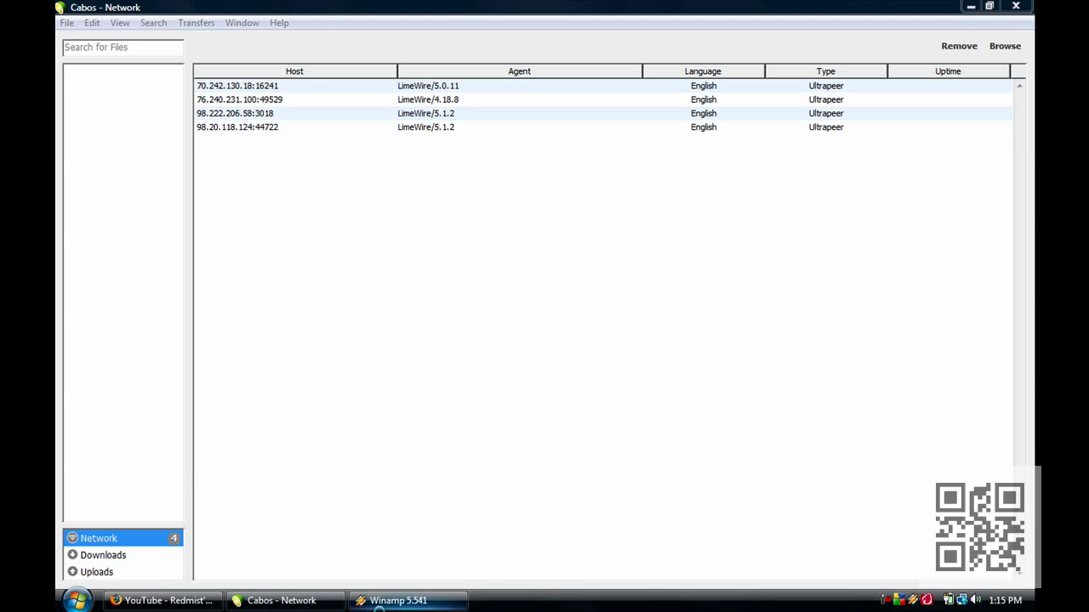
Step: Review the Winamp playlist holding Men At Work's 'I Come From A Land Down Under', then close Winamp
mouse_move(374, 604)
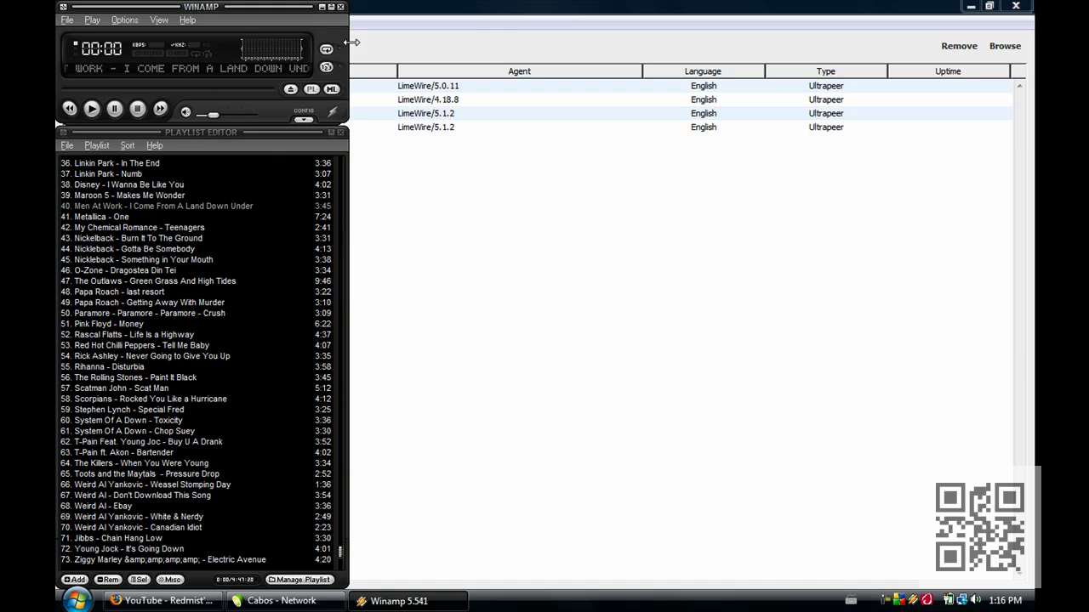
key(alt+F4)
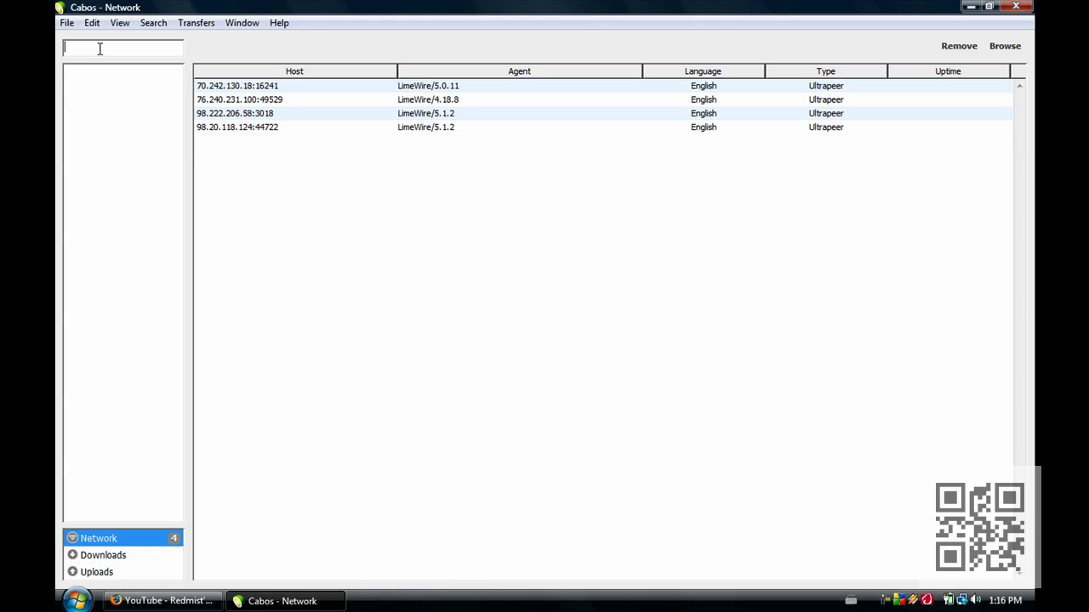
Step: Search Cabos for 'gotta be sombody', returning six video files
click(100, 49)
text(gottabe somb)
text(ody)
text(e)
key(Return)
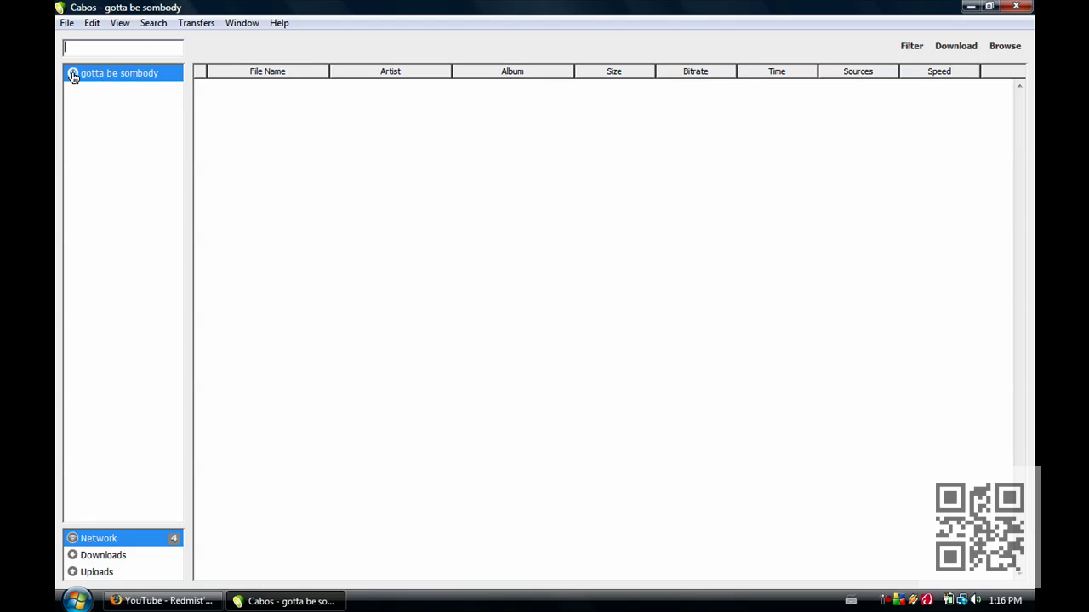
Step: Remove the 'gotta be sombody' search using its tab's right-click menu
right_click(124, 73)
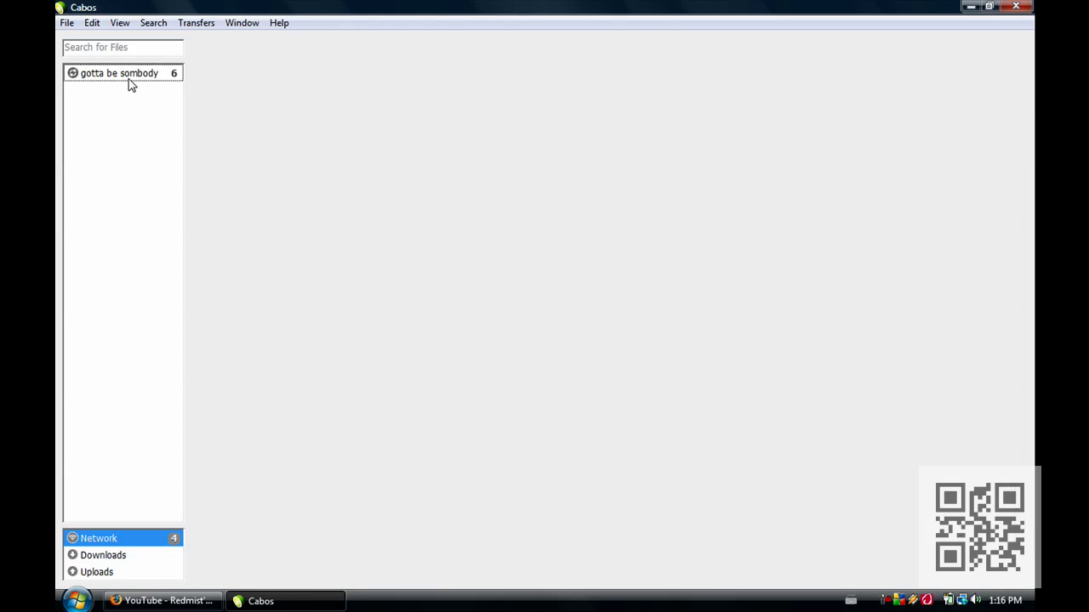
right_click(128, 79)
key(Down)
key(Return)
Step: Search Cabos for 'i come from a land down under'
click(129, 50)
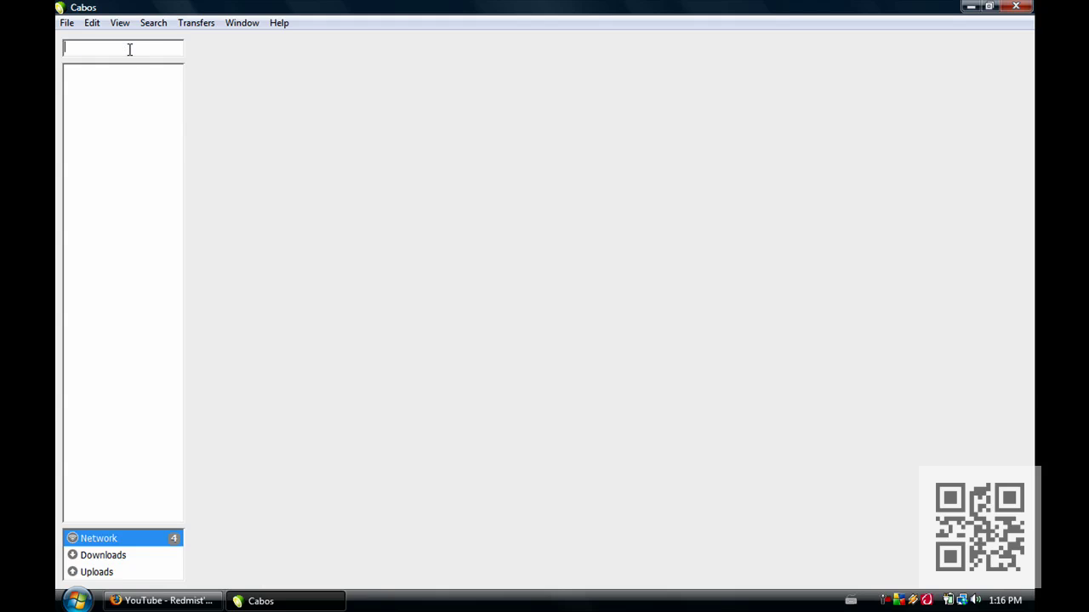
text(lme)
key(BackSpace)
key(BackSpace)
text(om a land down under)
key(Return)
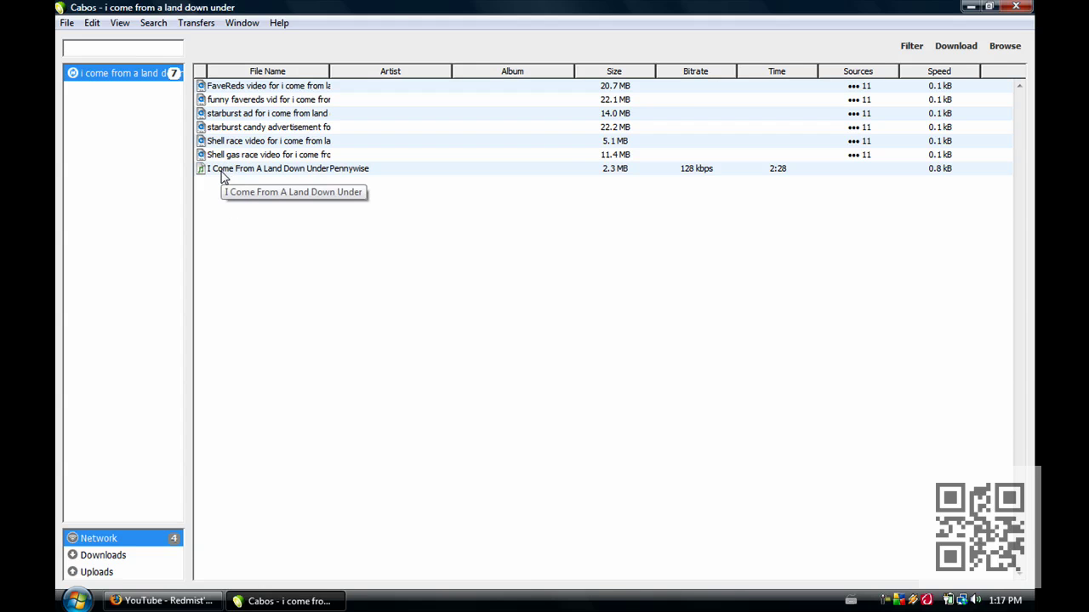
Step: Select the two Men At Work results from the Contraband album
click(124, 208)
click(100, 77)
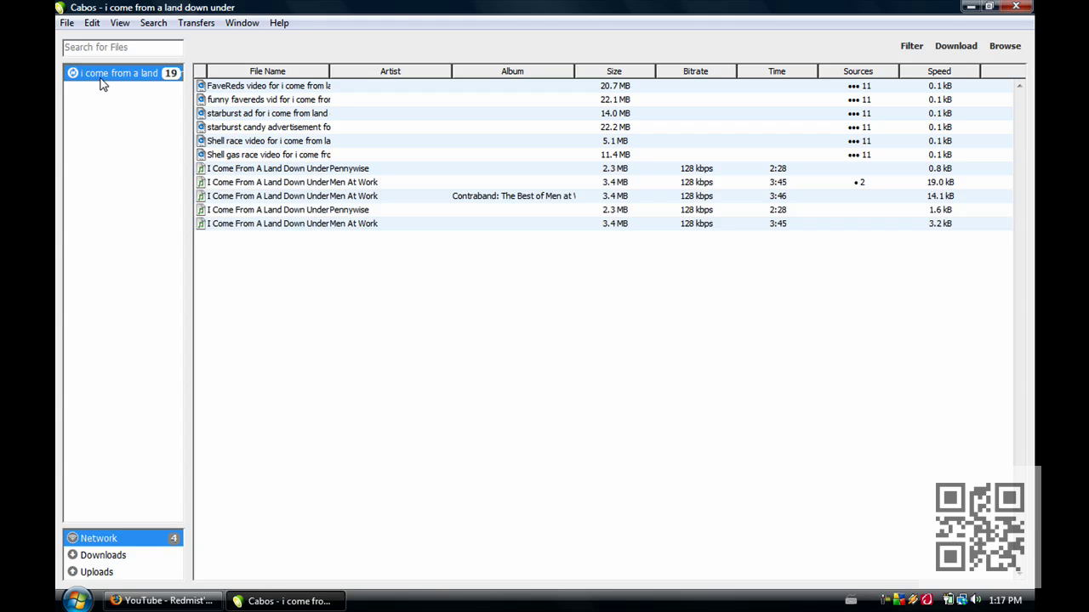
click(482, 197)
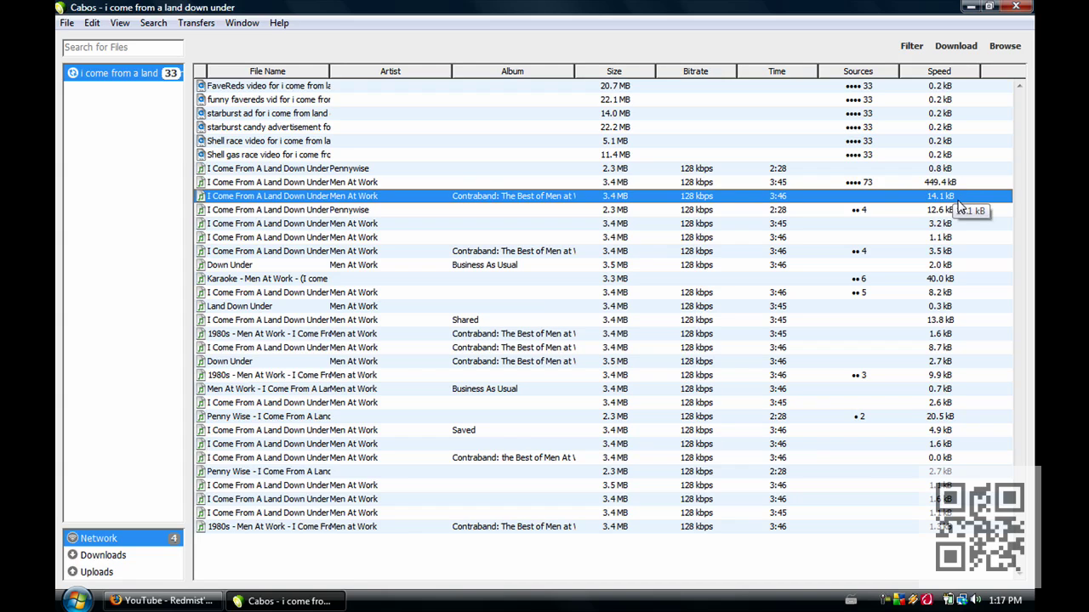
click(528, 253)
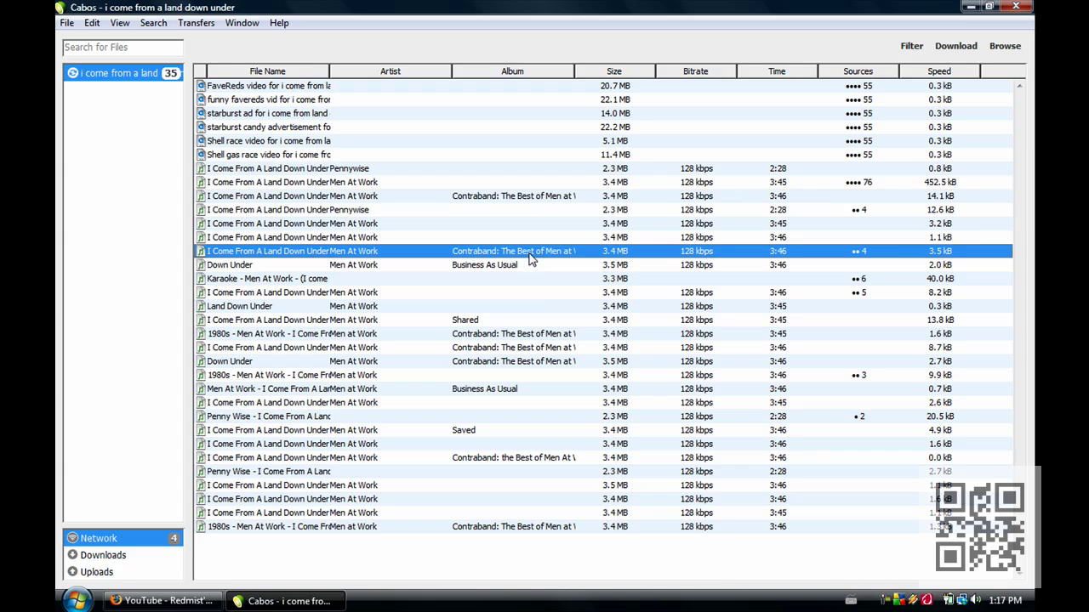
Step: Queue Men At Work's 'I Come From A Land Down Under.mp3', resume it in Downloads, then return to the search
double_click(528, 257)
click(106, 232)
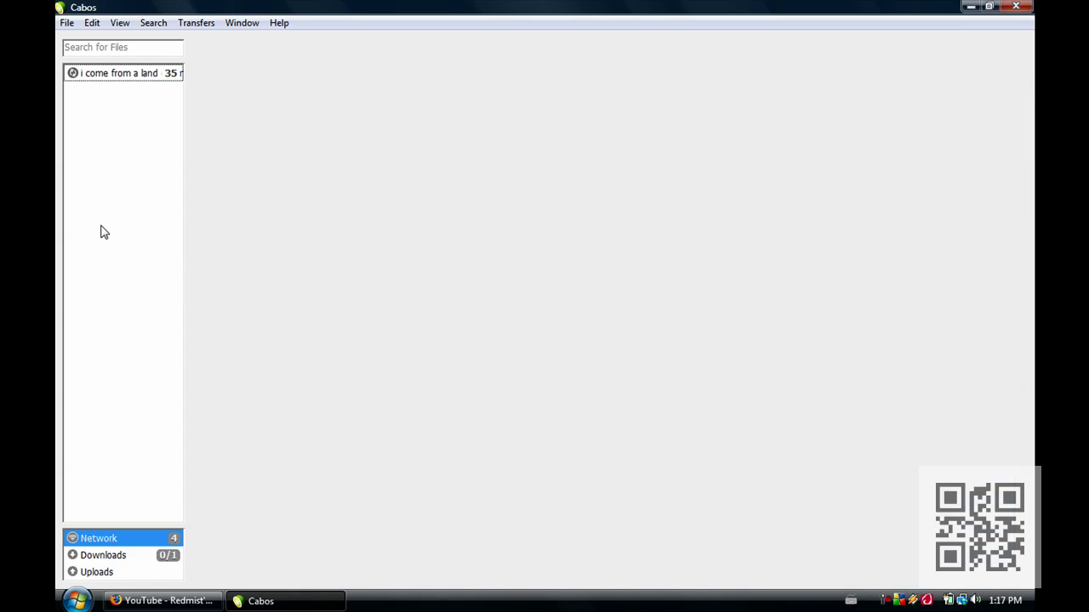
click(129, 558)
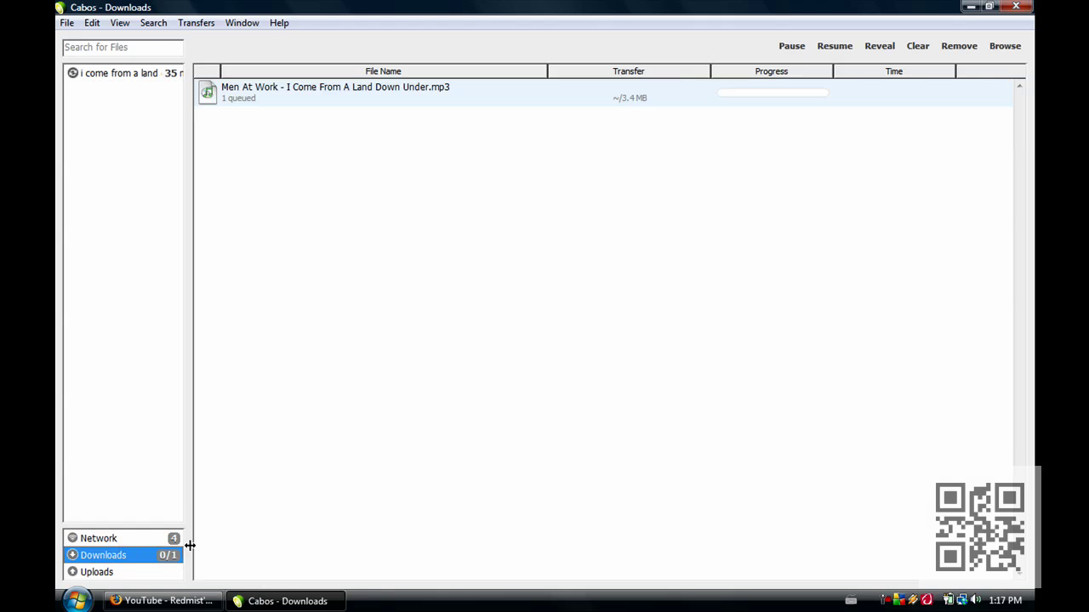
right_click(492, 89)
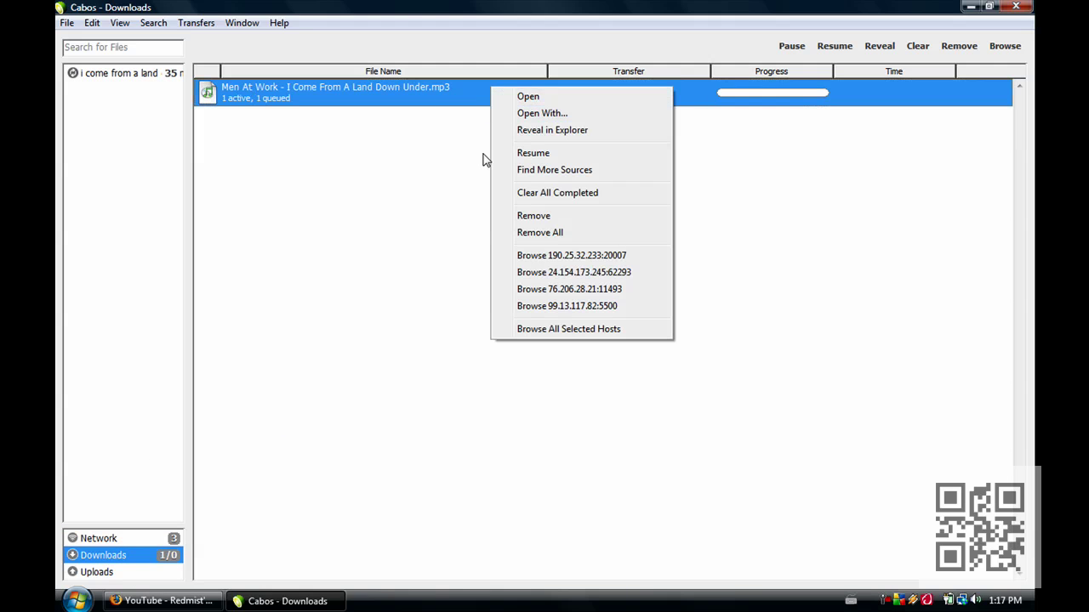
click(509, 154)
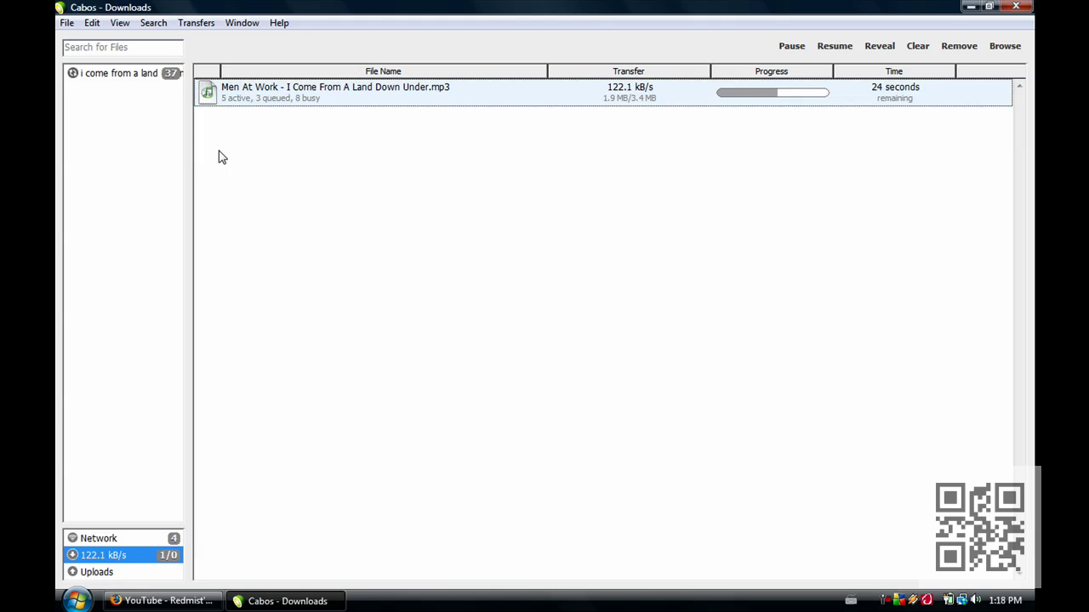
click(117, 85)
Step: Remove the 'land down under' search and view Downloads, where the Men At Work mp3 shows Complete
right_click(110, 77)
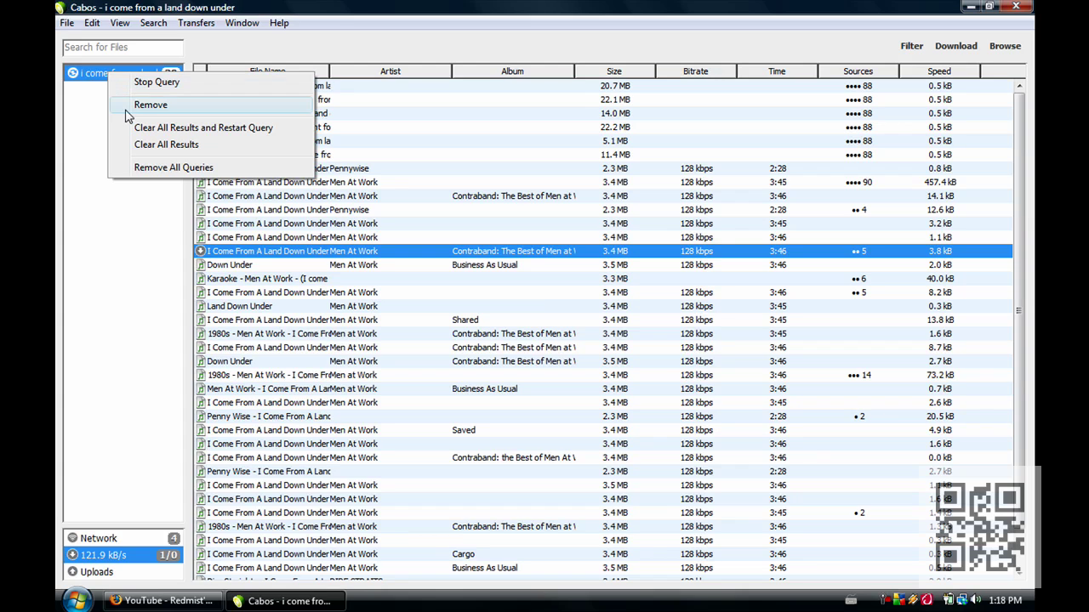
click(128, 105)
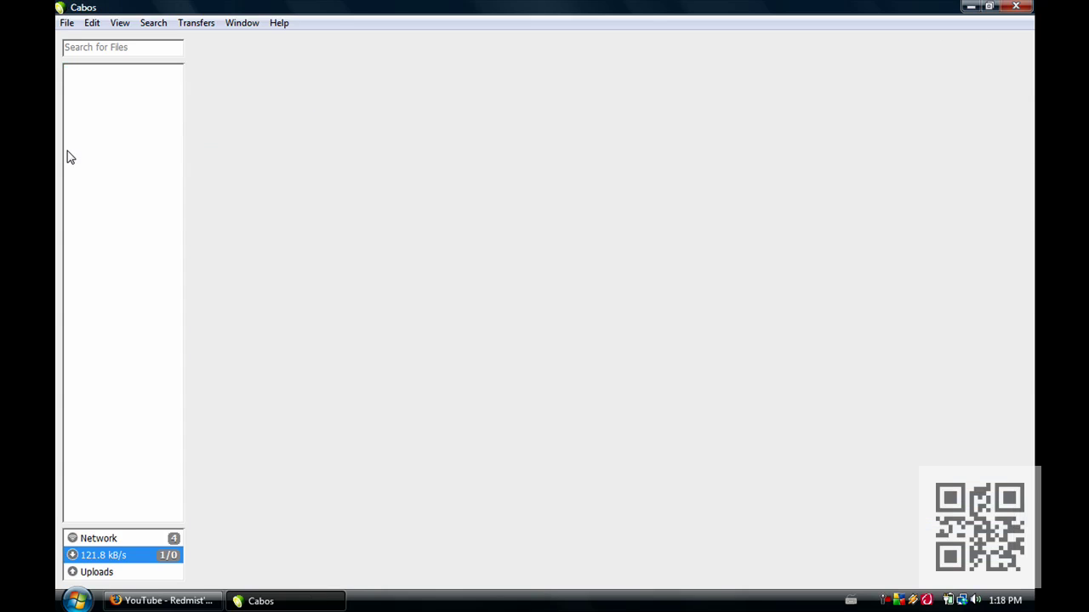
click(117, 554)
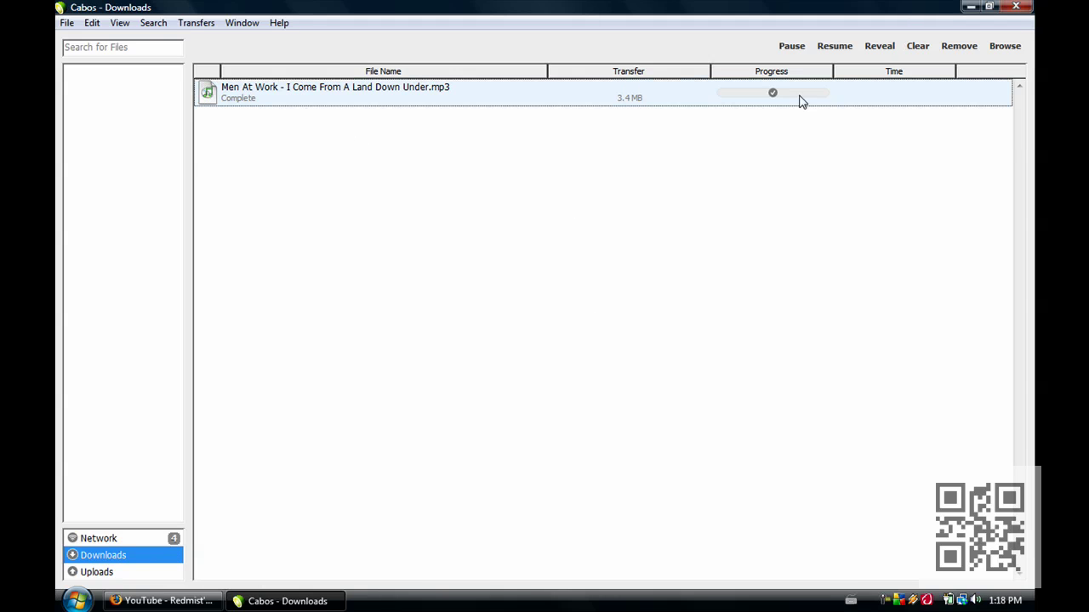
Step: Reveal the completed Men At Work mp3 in Windows Explorer from its context menu
right_click(562, 99)
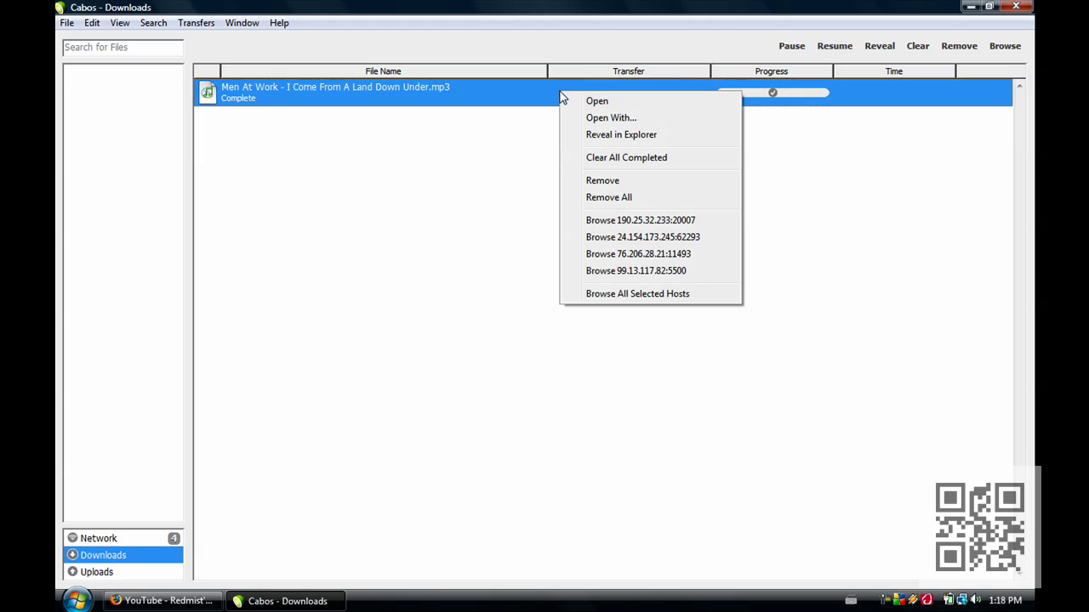
click(429, 194)
right_click(347, 109)
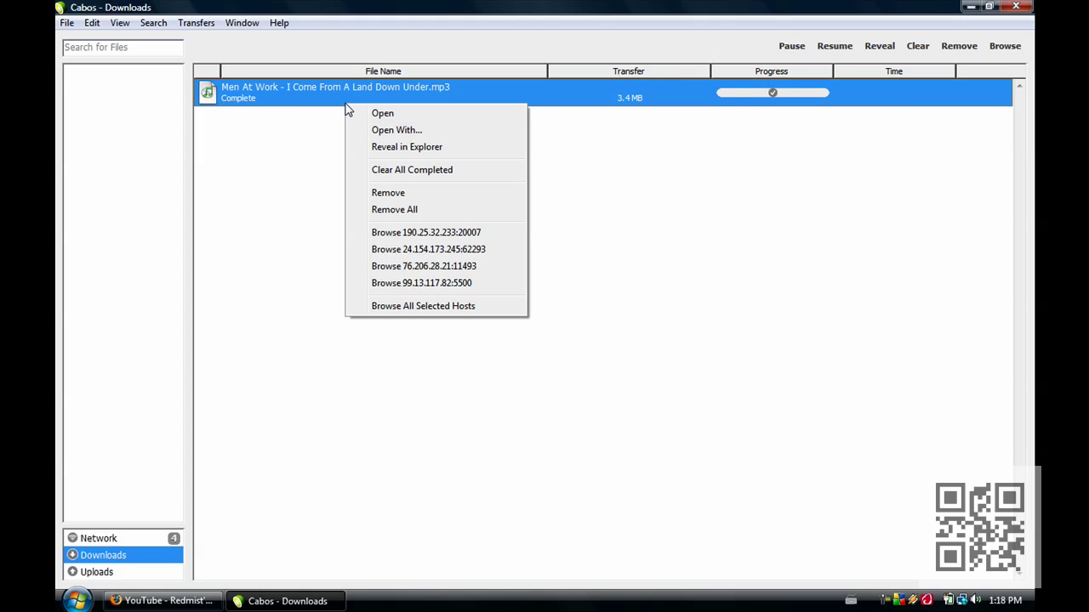
click(362, 148)
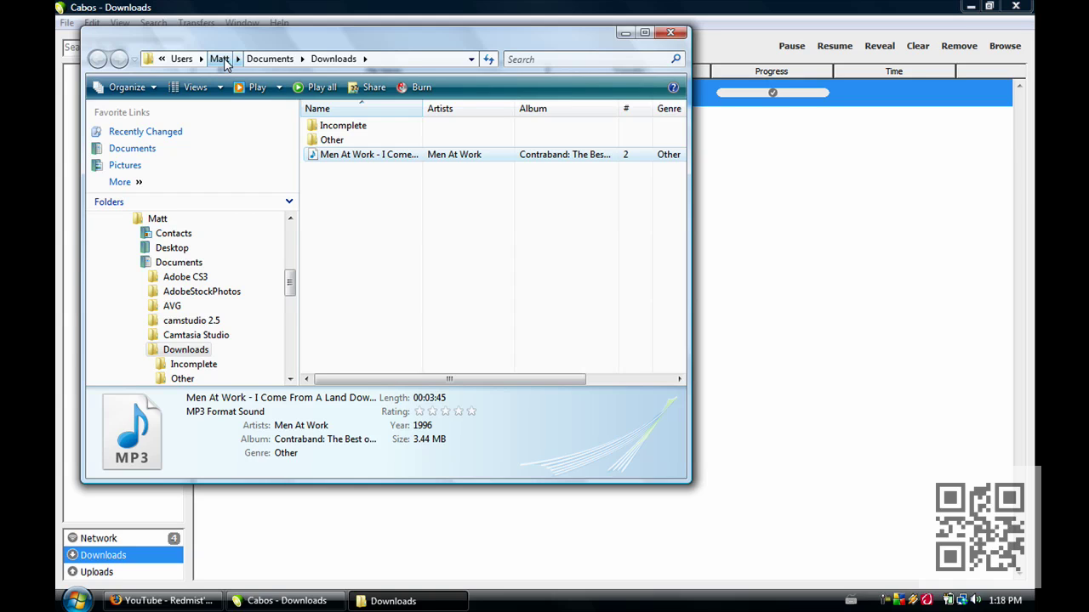
Step: Browse from Documents into Downloads and its Other subfolder, then back to Downloads
click(273, 58)
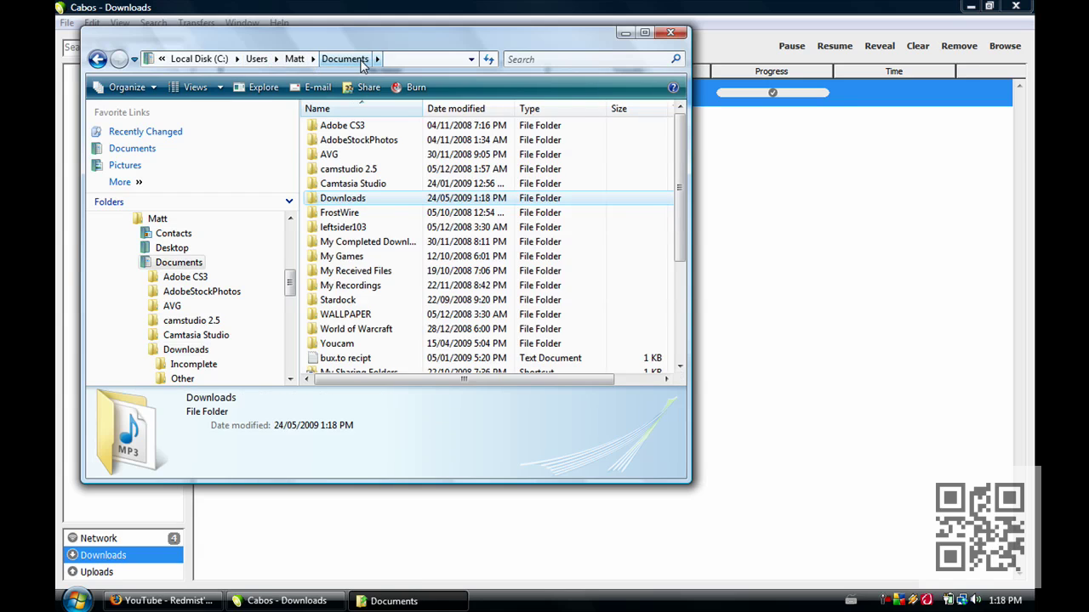
click(347, 198)
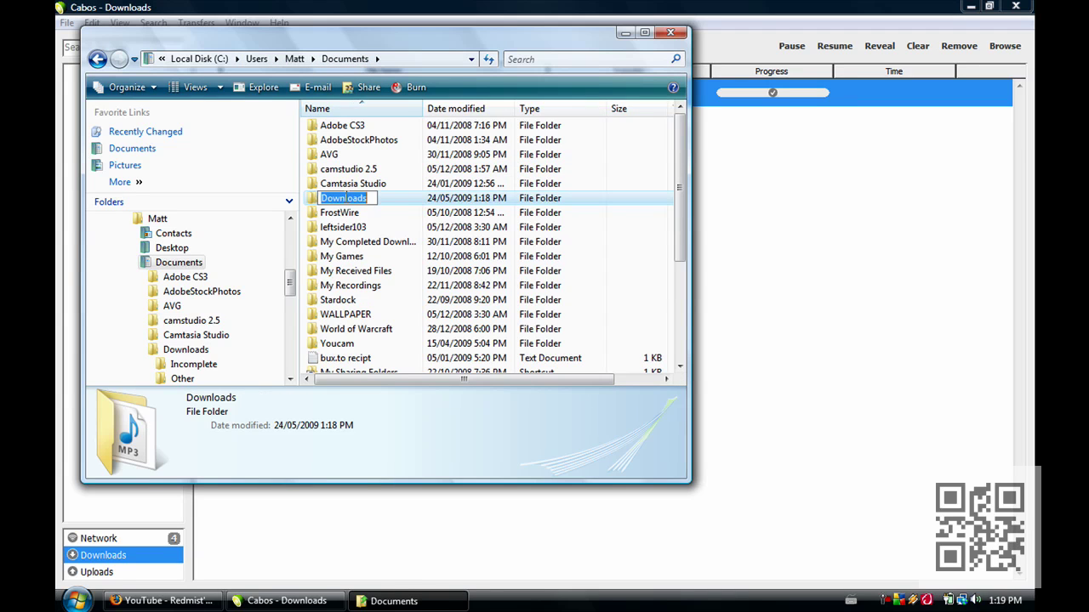
double_click(396, 200)
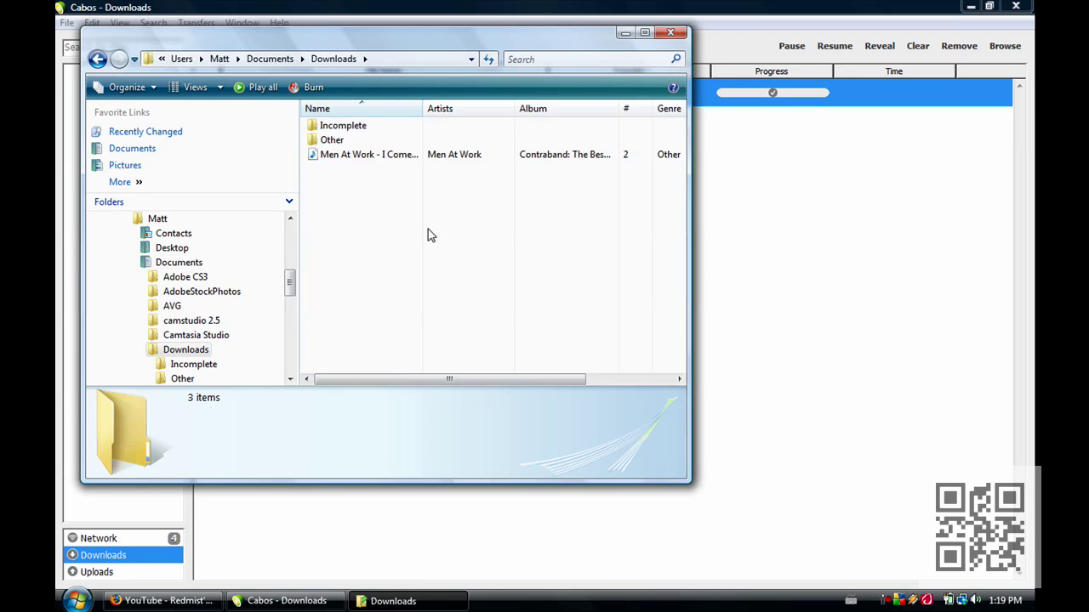
mouse_move(332, 25)
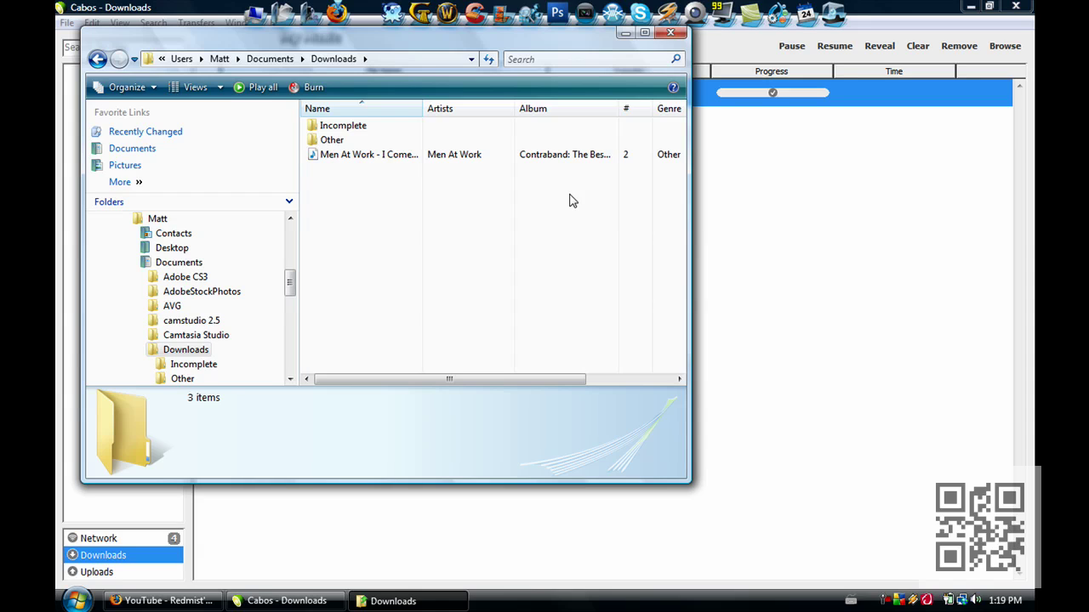
double_click(372, 141)
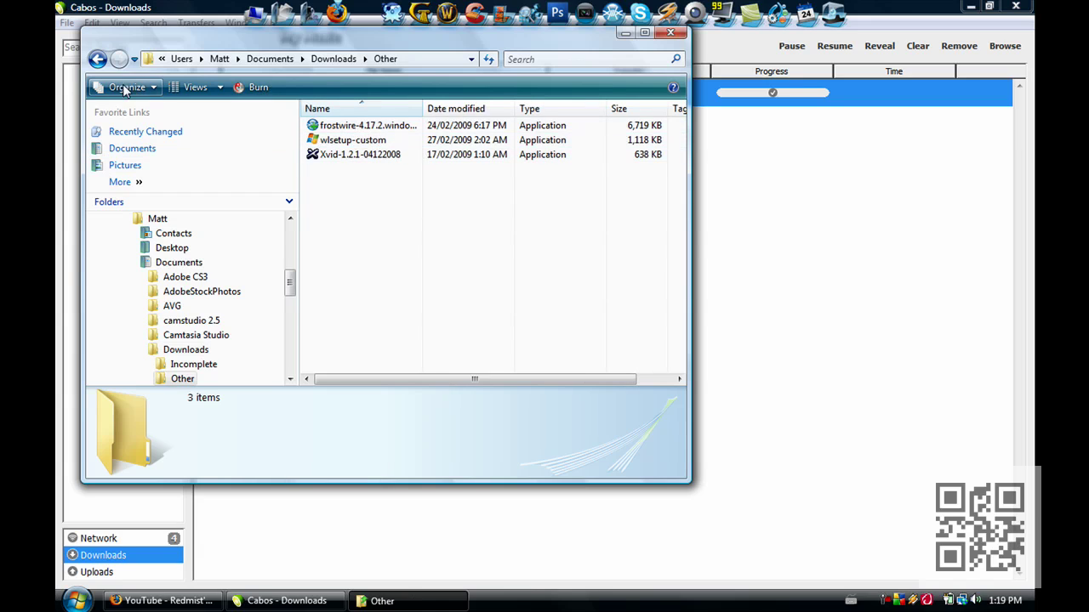
key(BackSpace)
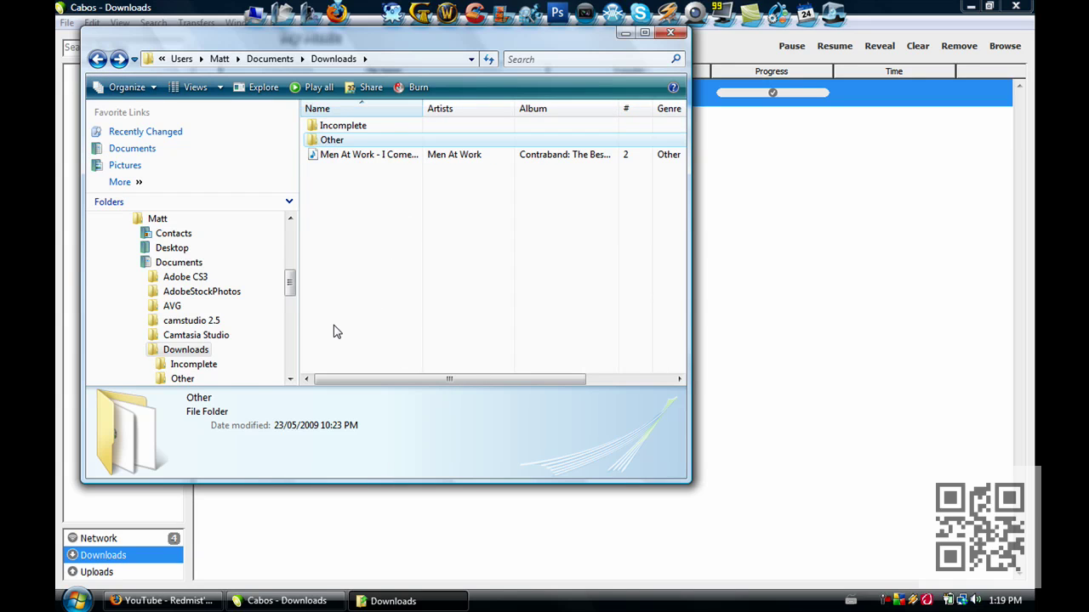
click(334, 282)
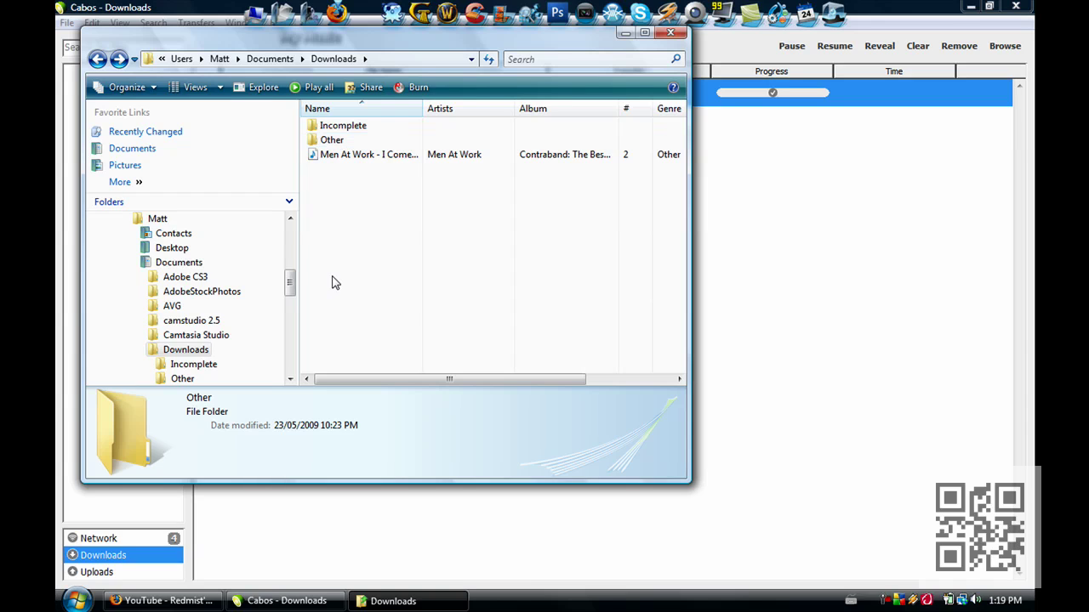
Step: Close Explorer and clear all completed downloads from the Cabos list
click(671, 33)
click(405, 214)
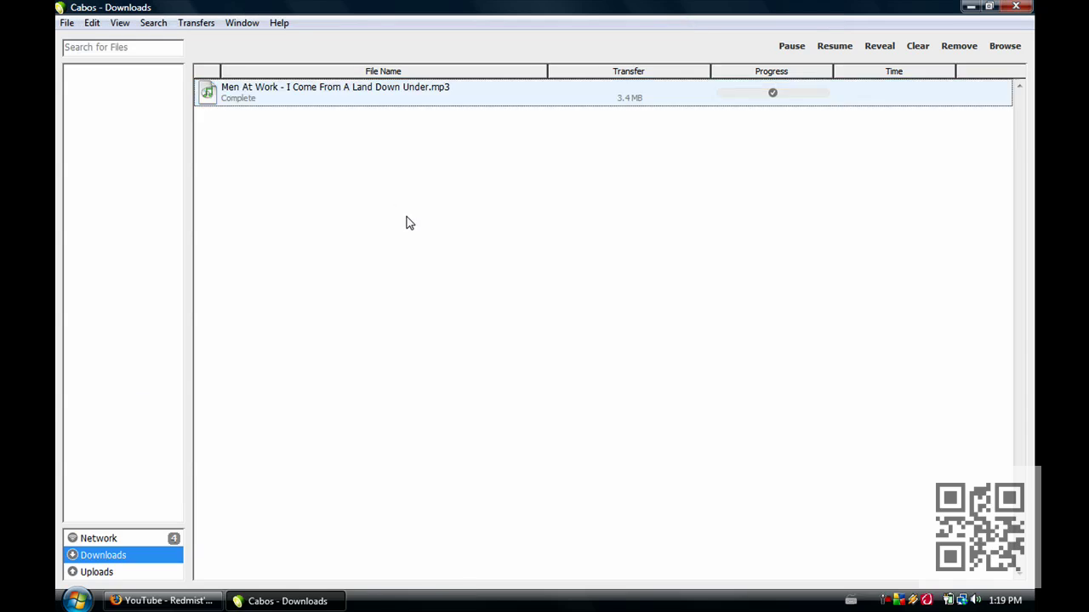
right_click(305, 94)
click(396, 162)
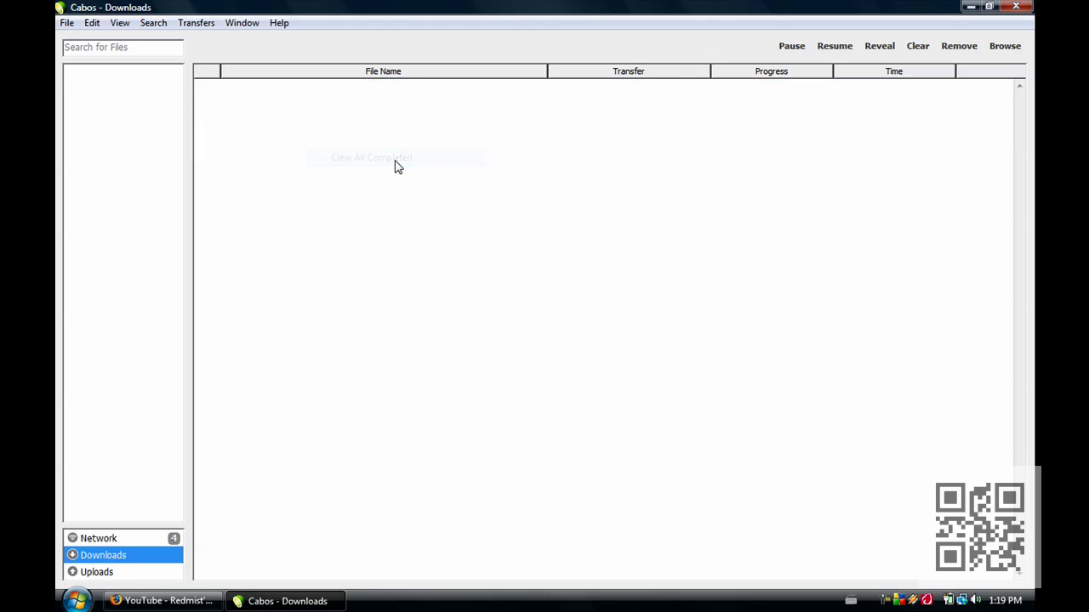
Step: Search the network for 'simpsons'
click(129, 533)
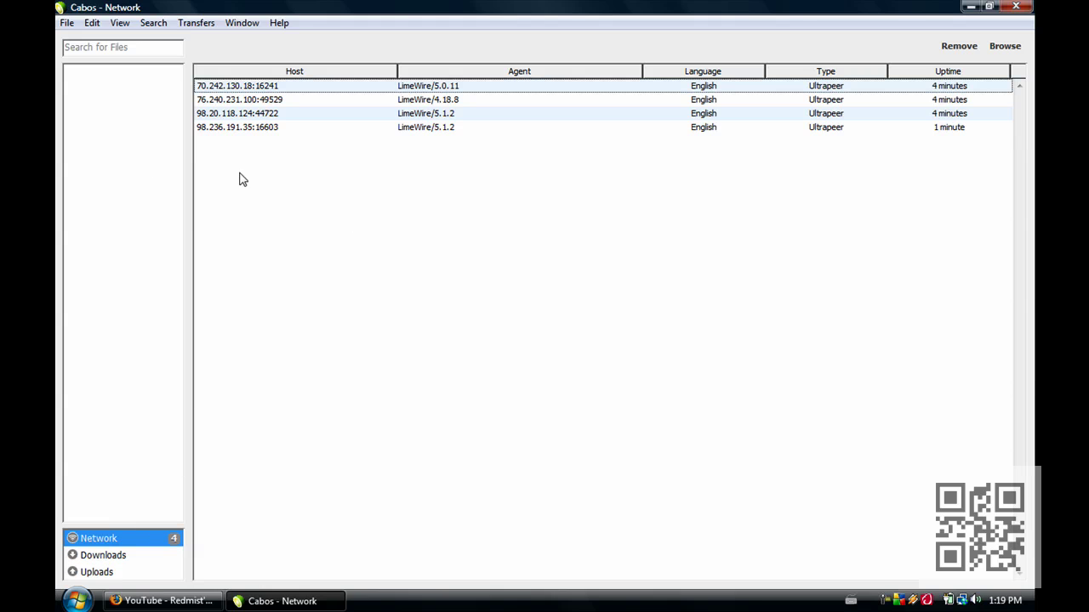
click(135, 48)
text(simpsons)
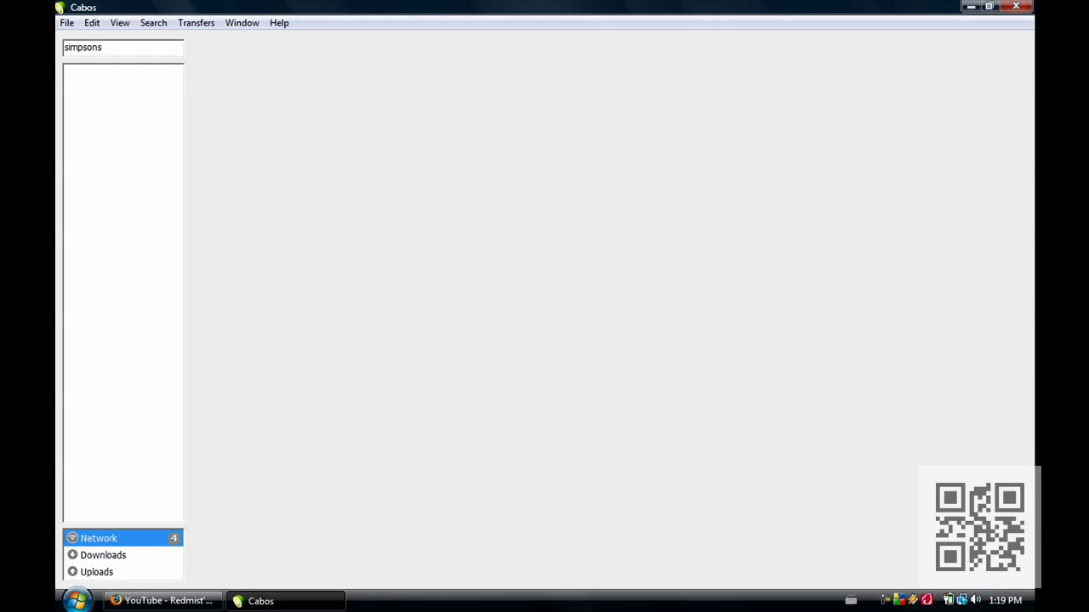
key(Return)
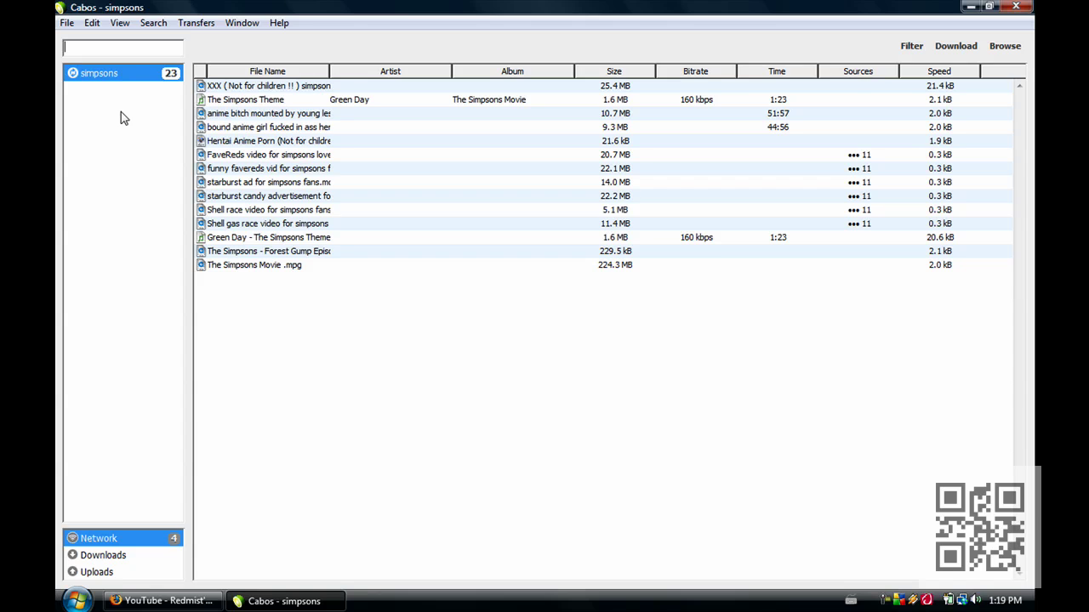
Step: Select a couple of simpsons results, including the Green Day Simpsons Theme, then remove the simpsons search
click(598, 242)
click(265, 391)
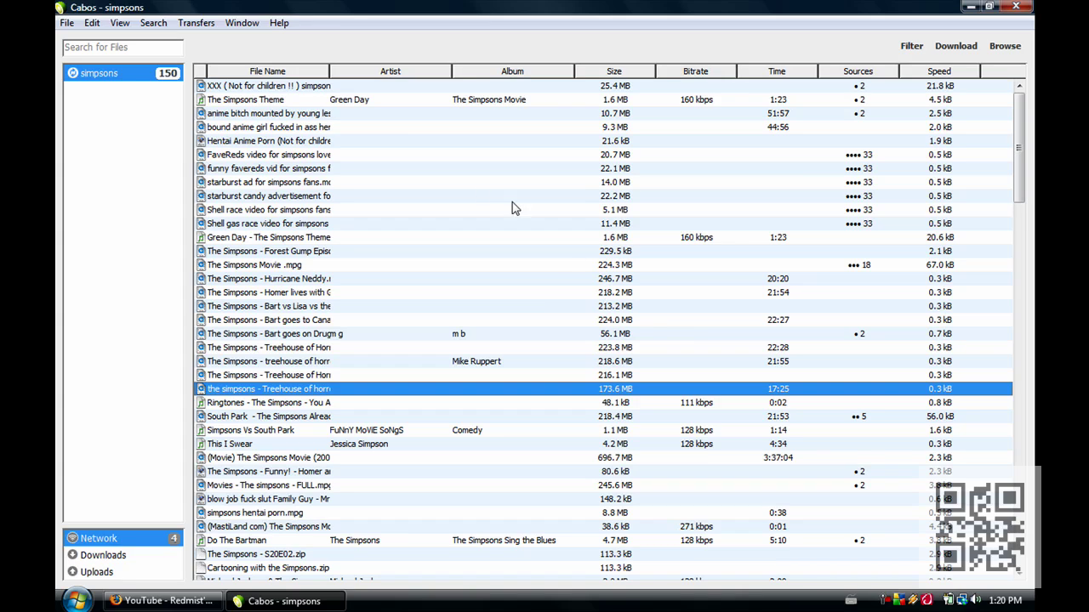
right_click(156, 74)
click(155, 100)
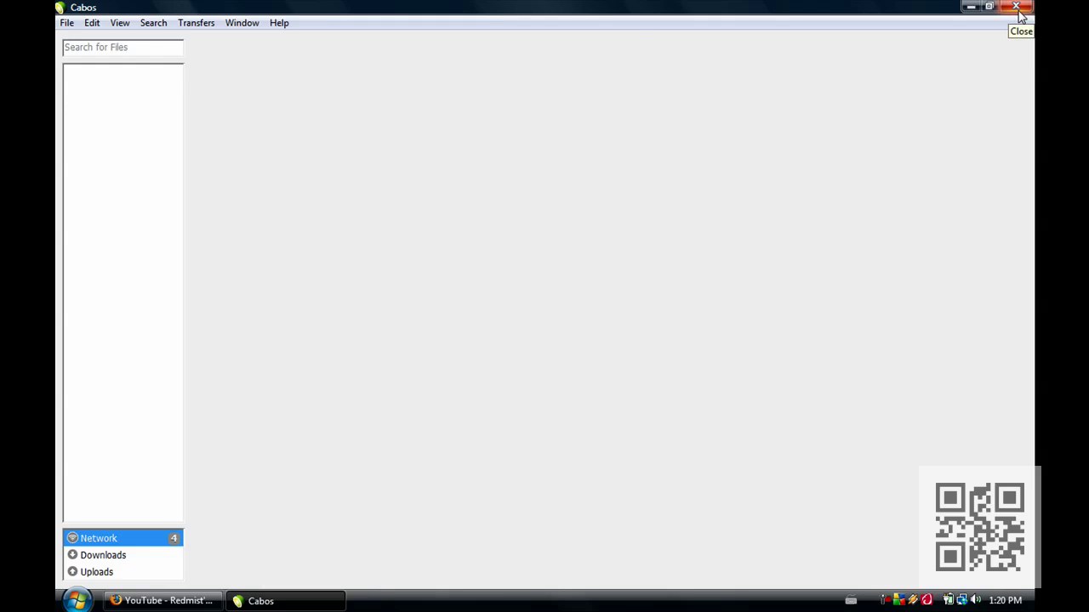
Step: Close the Cabos window and drag its desktop shortcut into the left icon column
click(1016, 7)
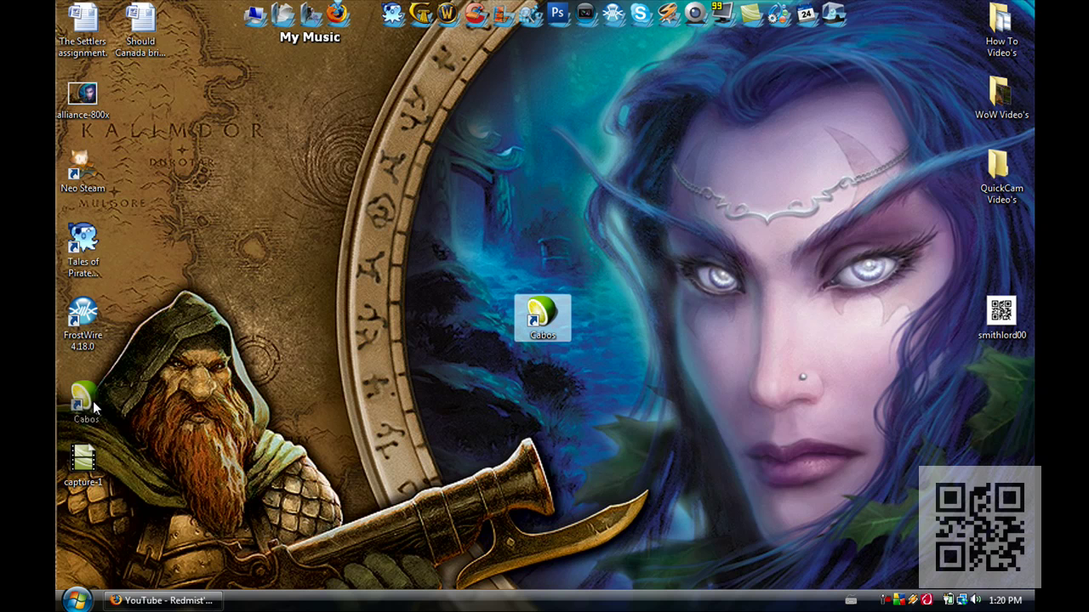
drag(92, 400, 93, 401)
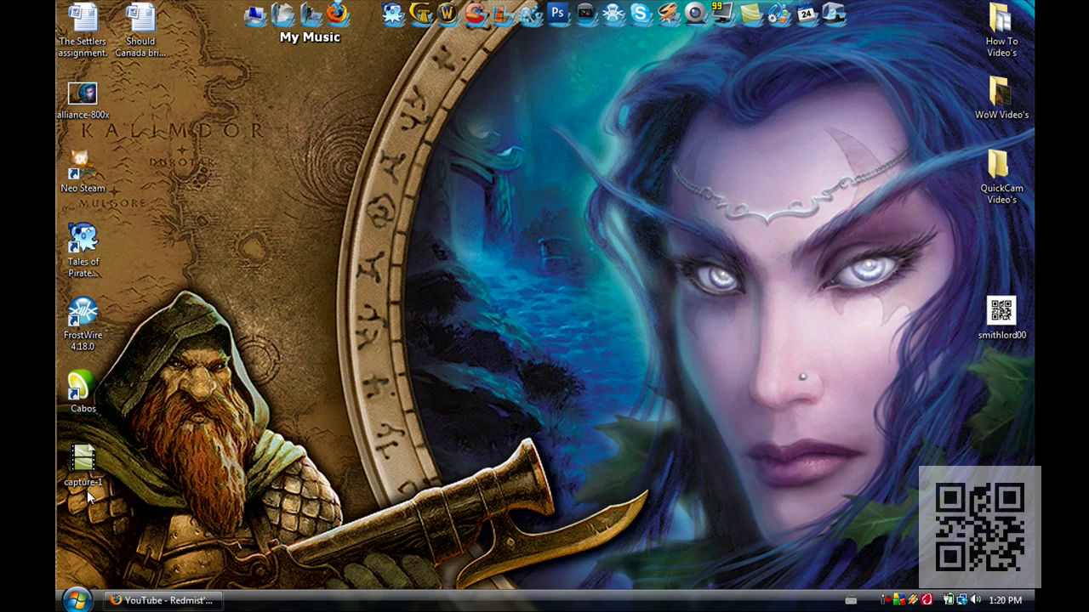